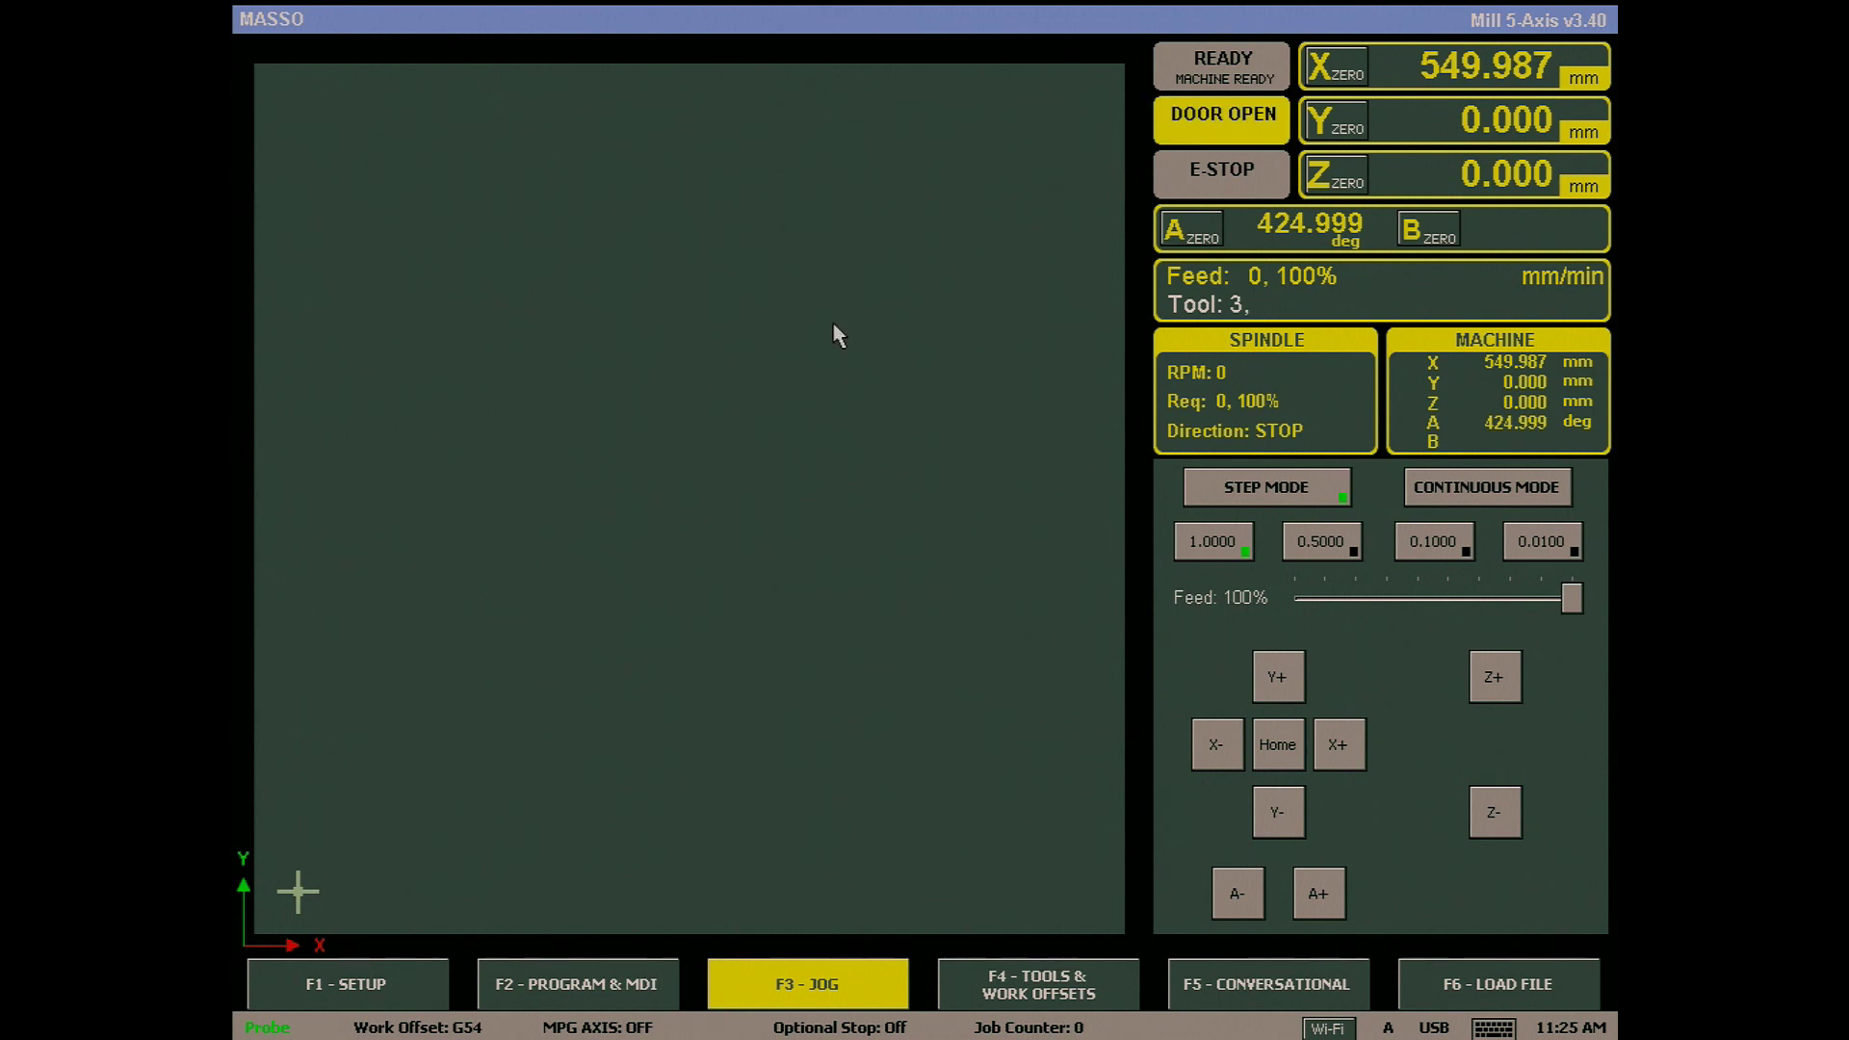
# - Unlock the F1 Setup screen by entering the admin password
pyautogui.click(435, 980)
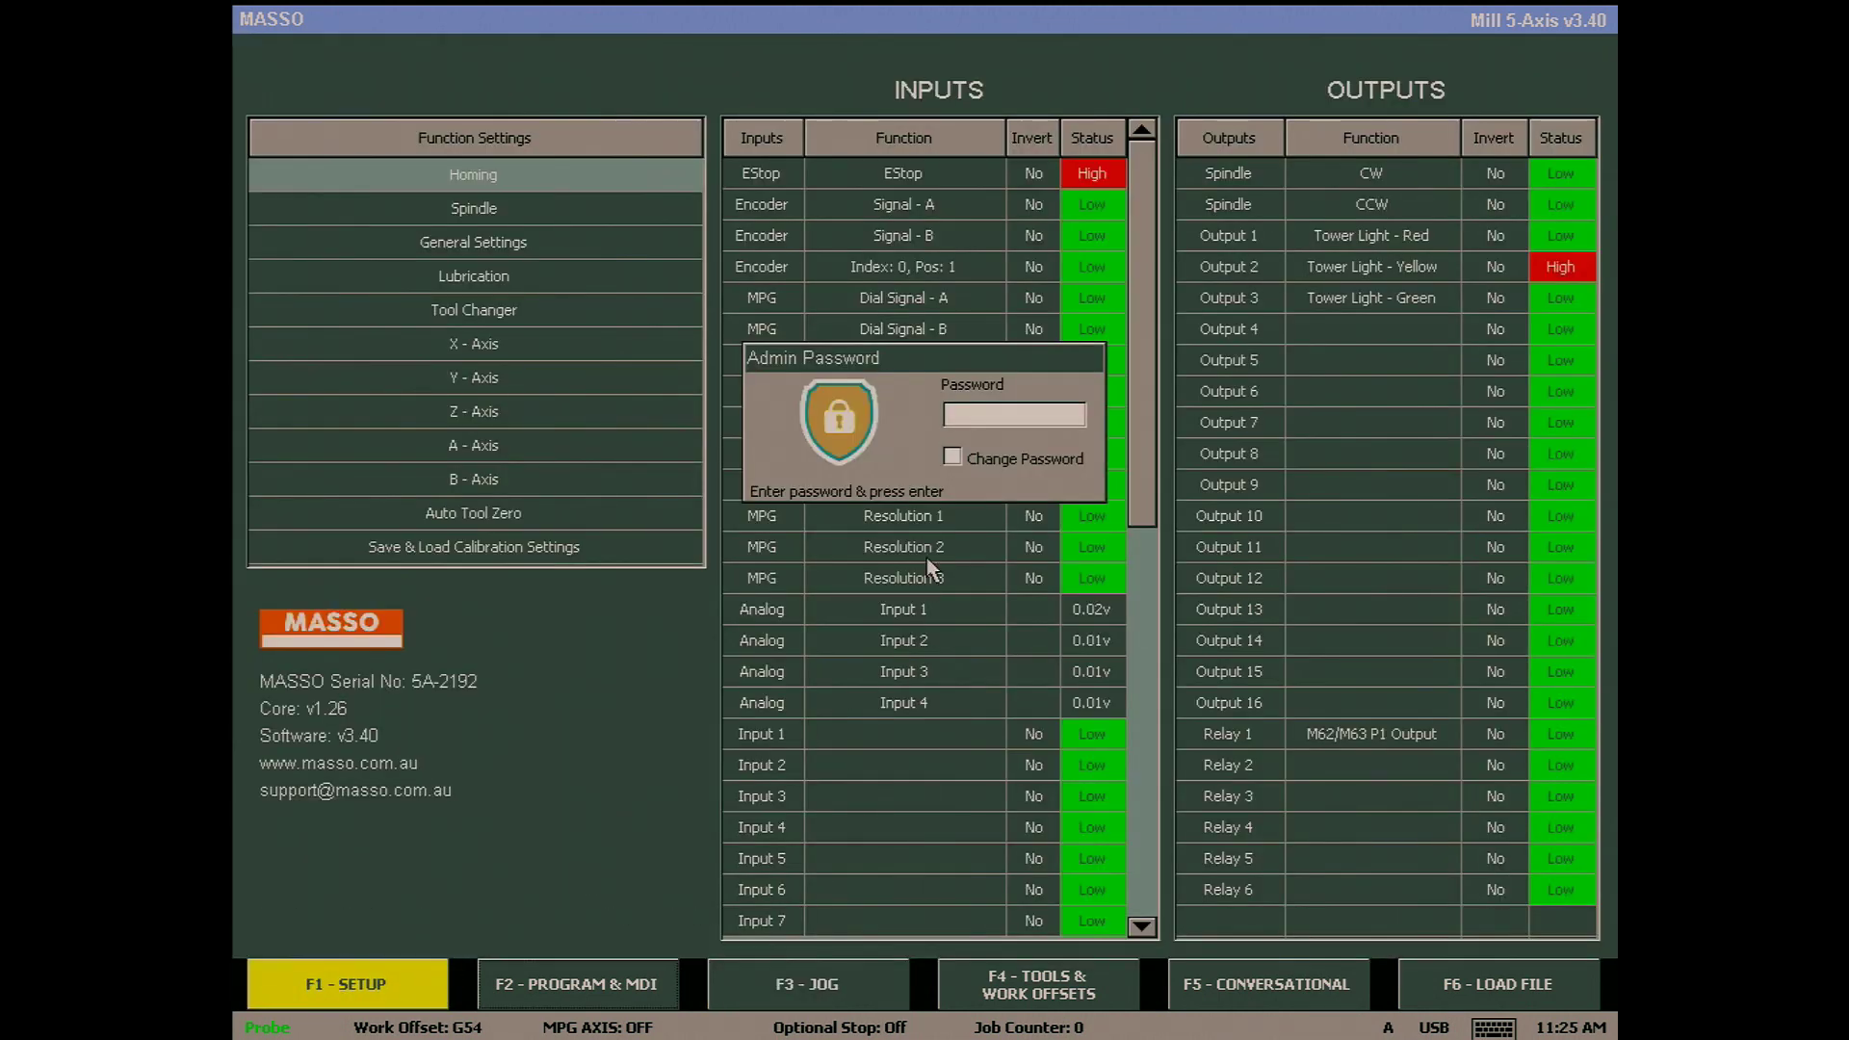
pyautogui.click(977, 422)
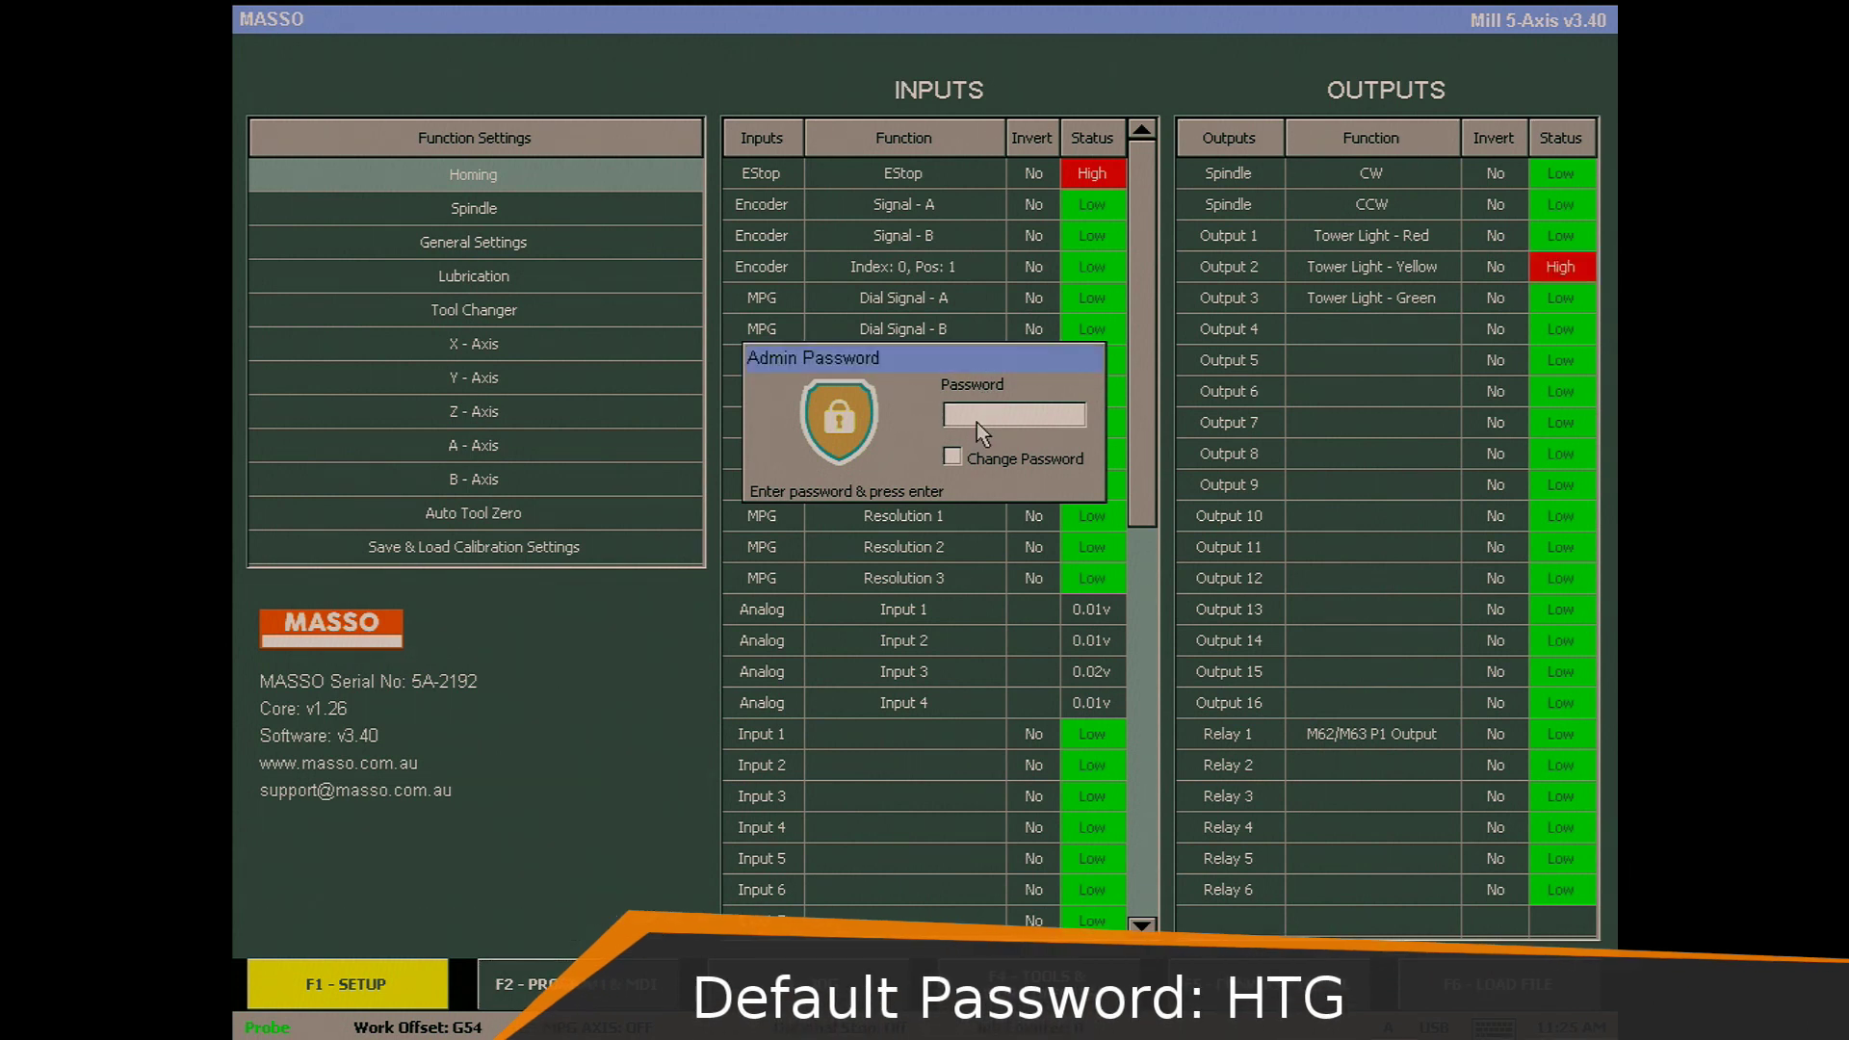
pyautogui.press('Return')
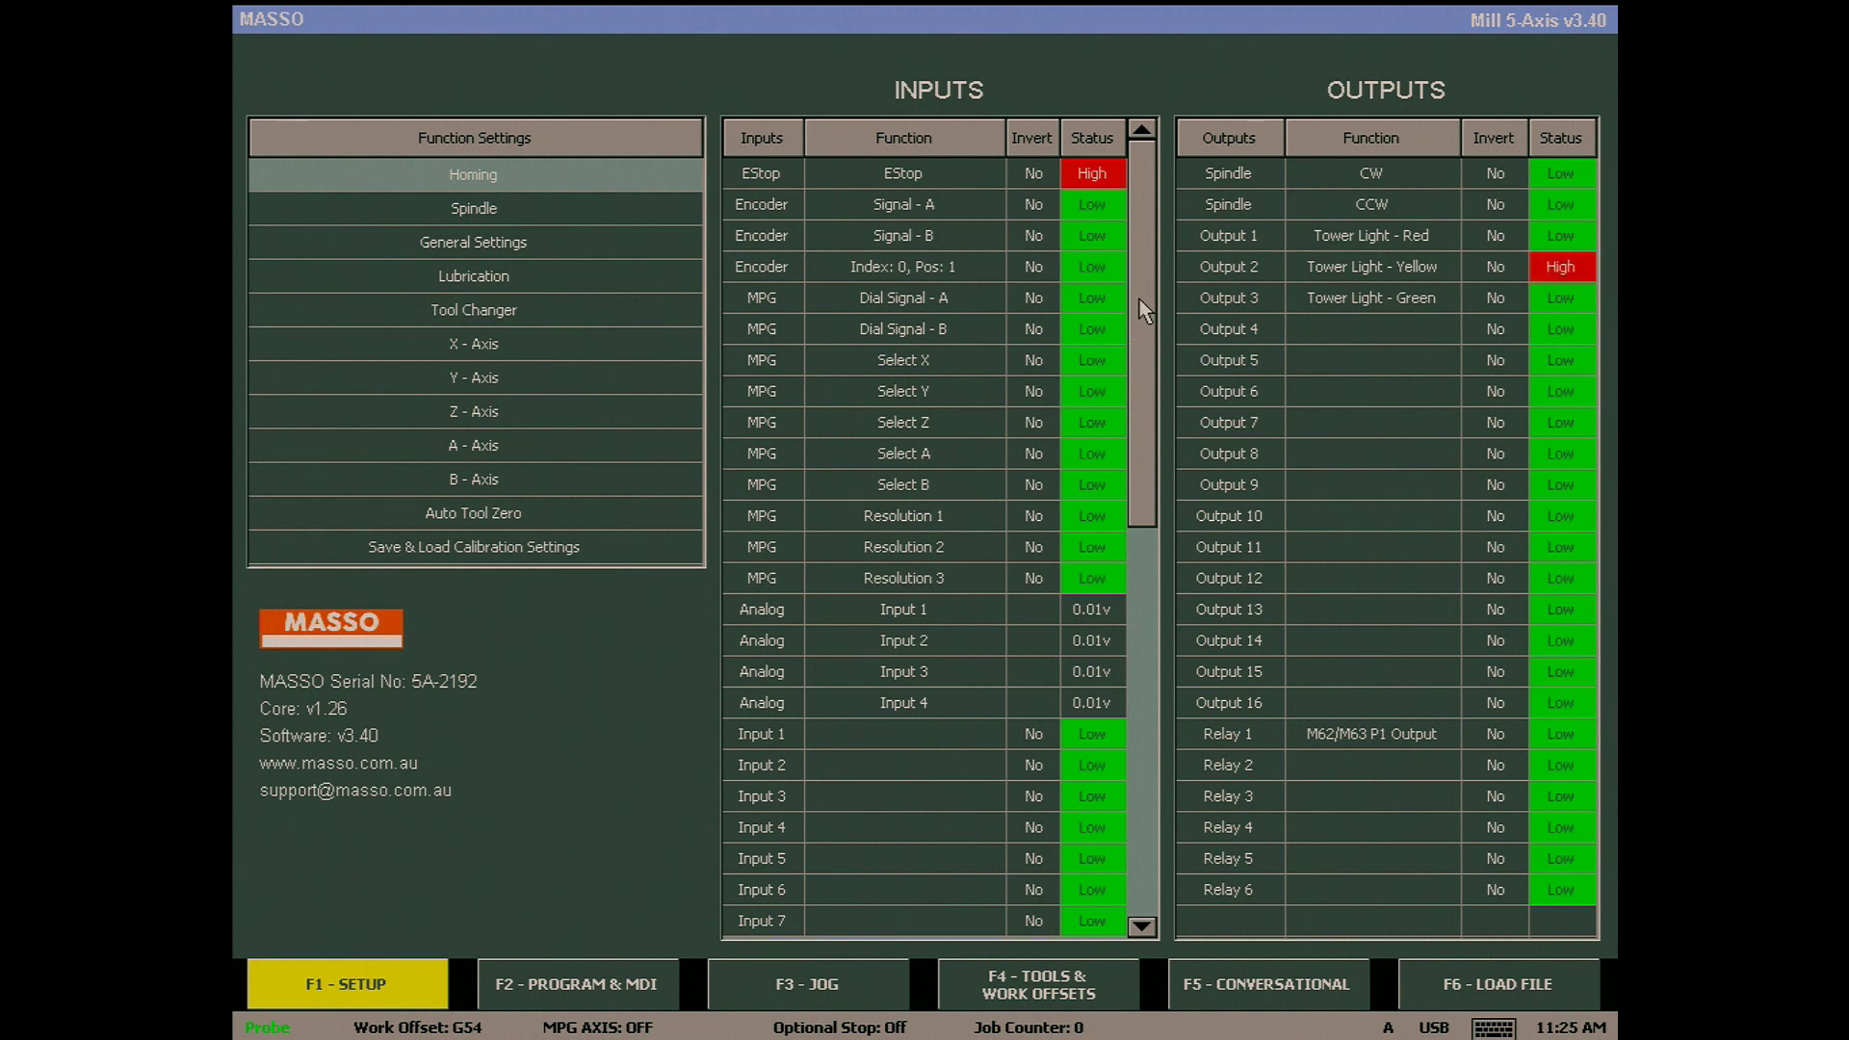
pyautogui.moveTo(1146, 310); pyautogui.dragTo(1147, 728)
pyautogui.click(920, 922)
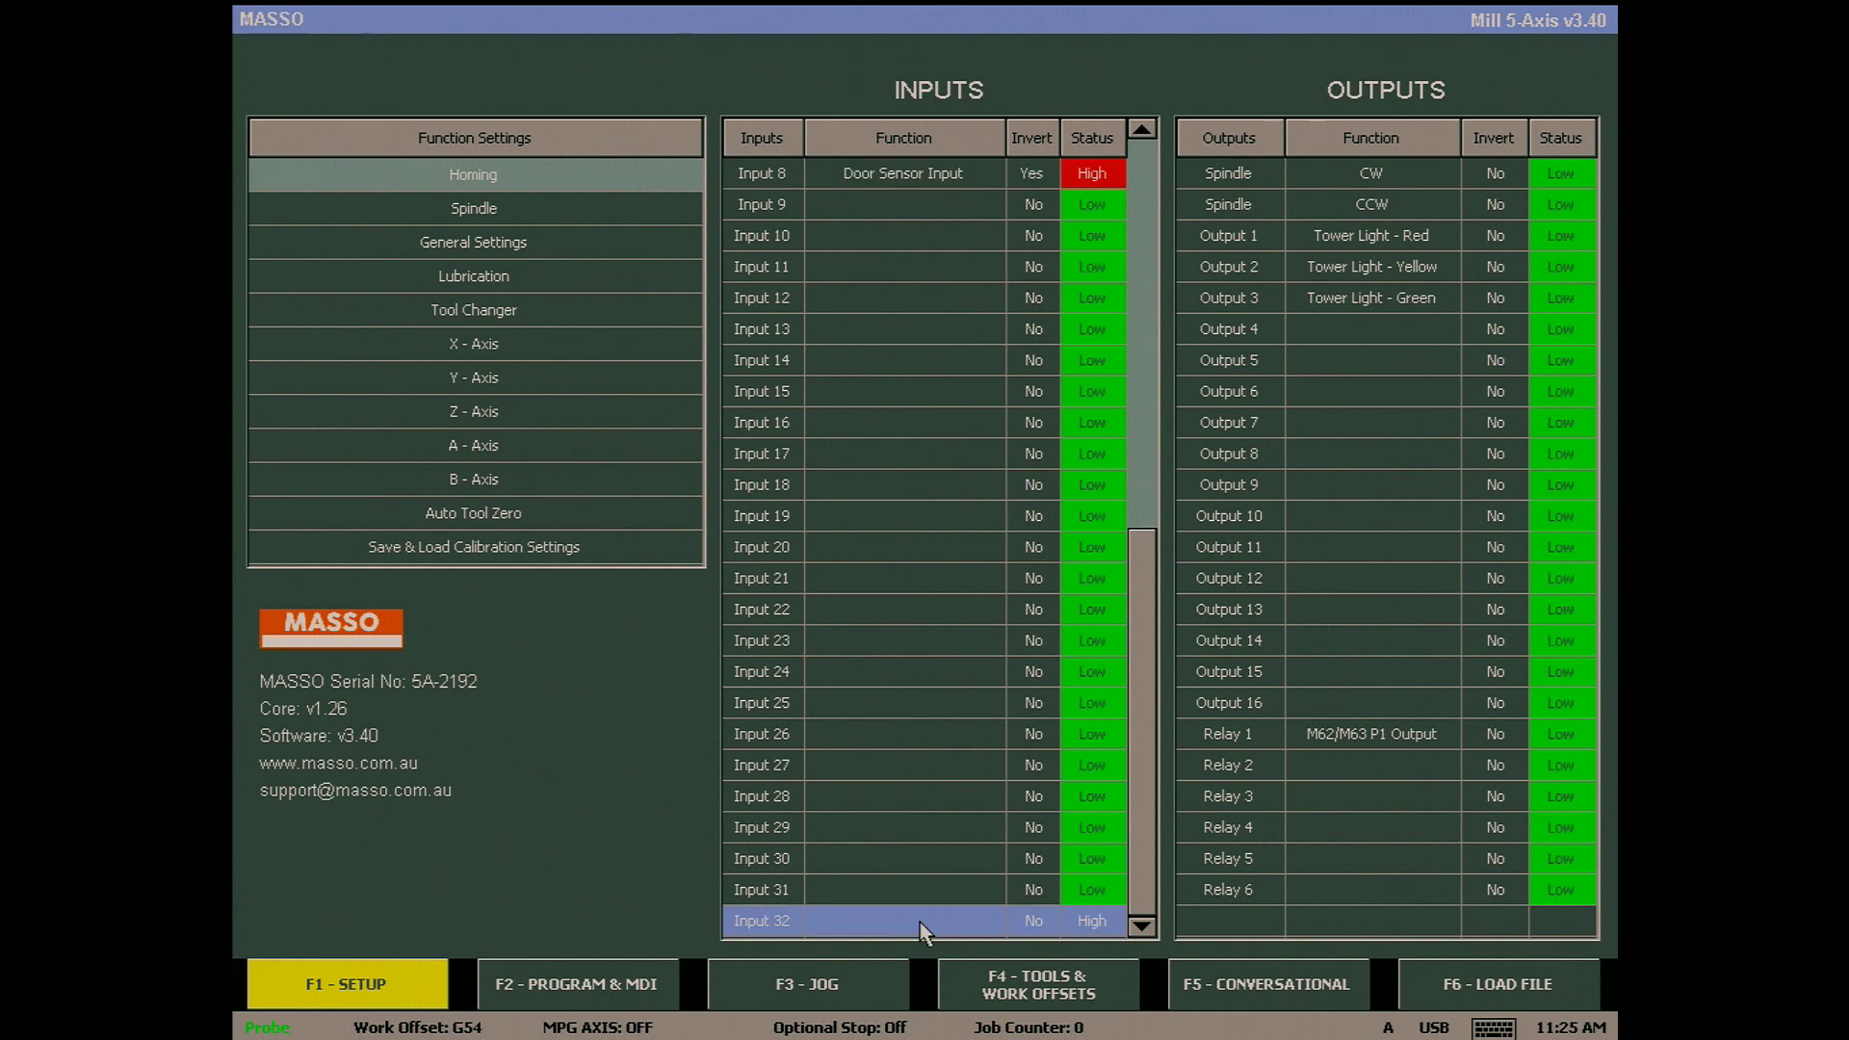
pyautogui.doubleClick(920, 921)
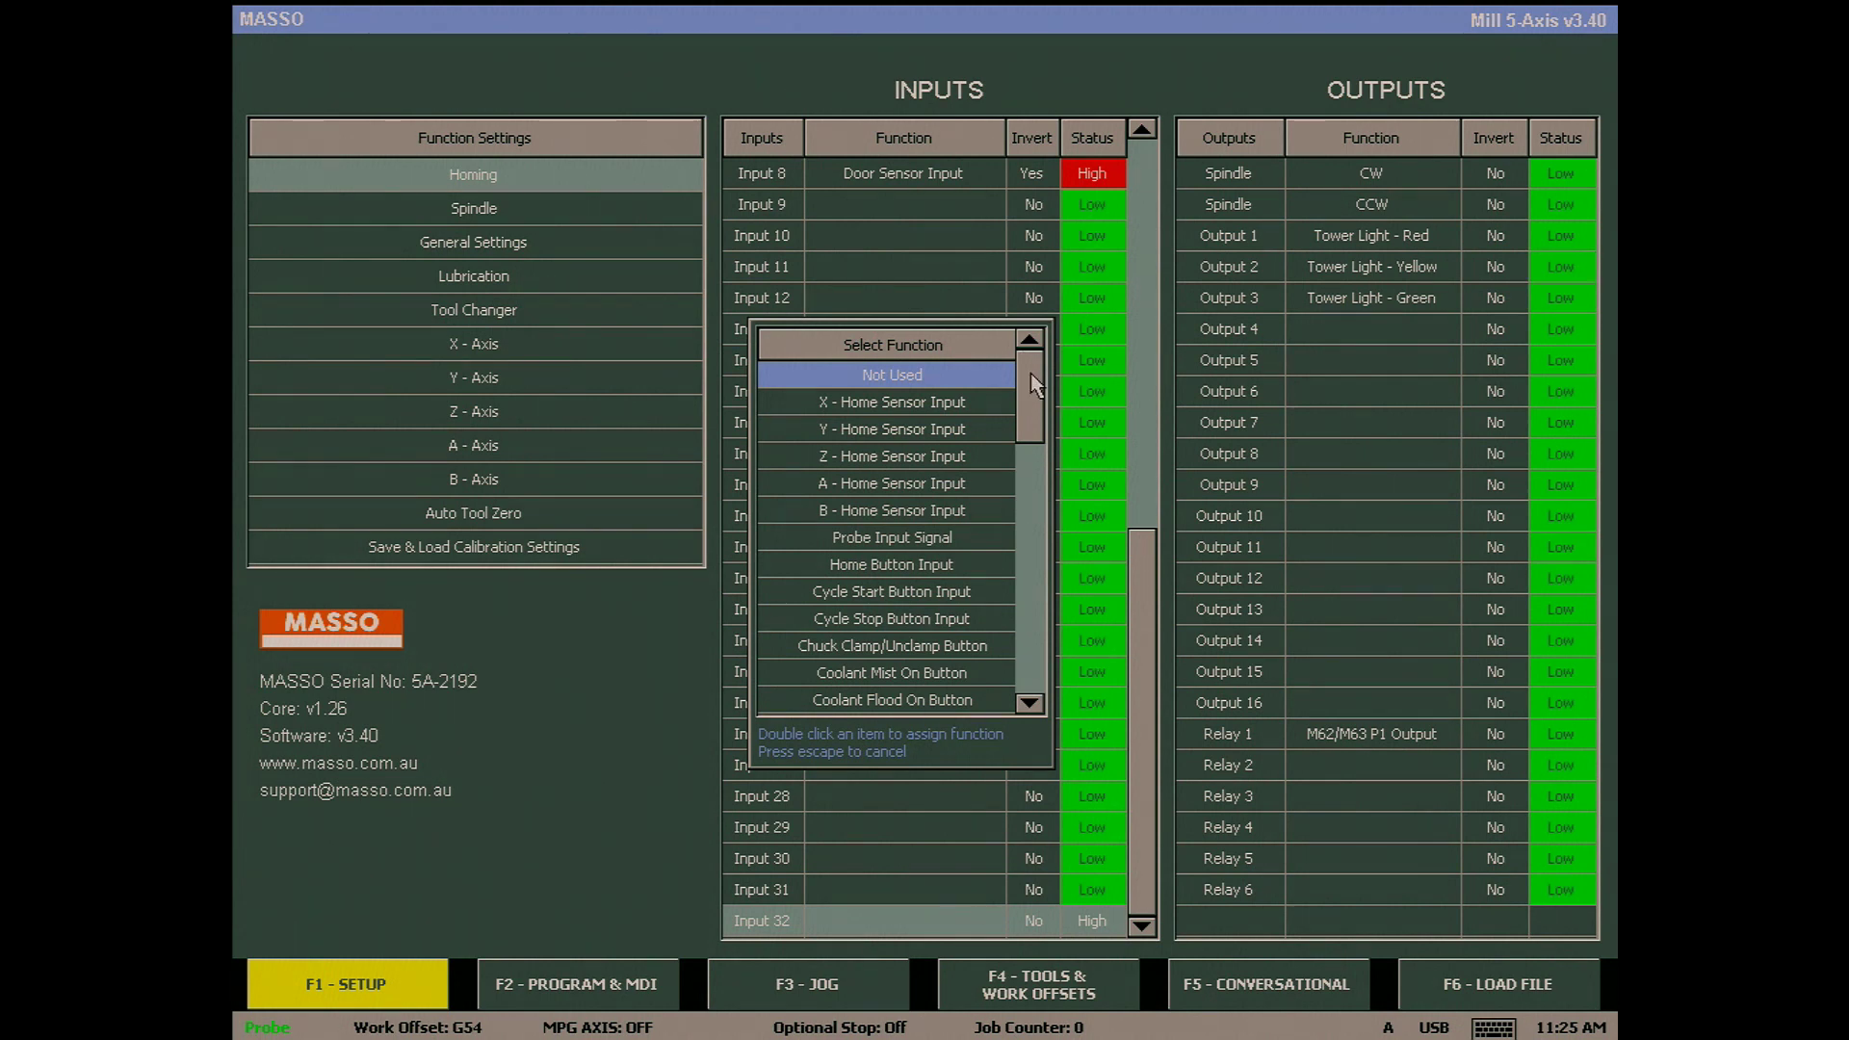
pyautogui.moveTo(1033, 386)
pyautogui.mouseDown()
pyautogui.moveTo(1038, 678)
pyautogui.moveTo(1036, 395)
pyautogui.mouseUp()
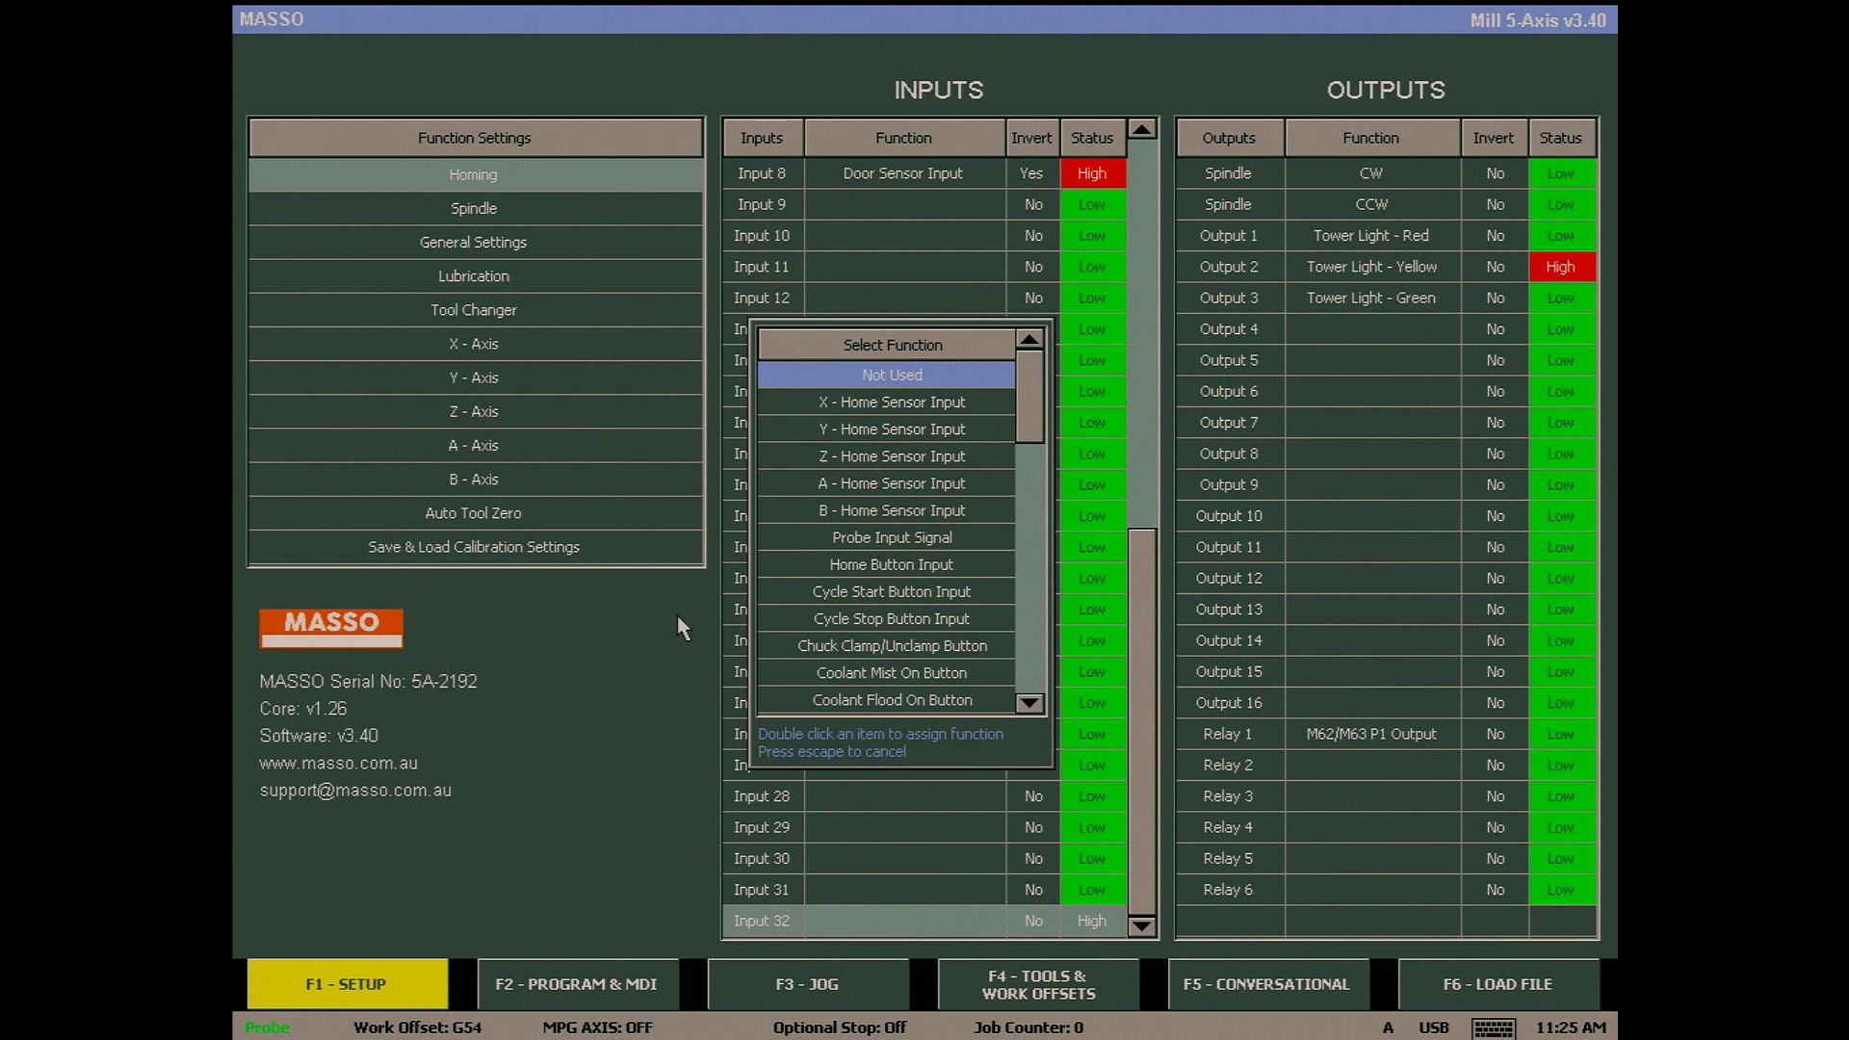
pyautogui.press('Escape')
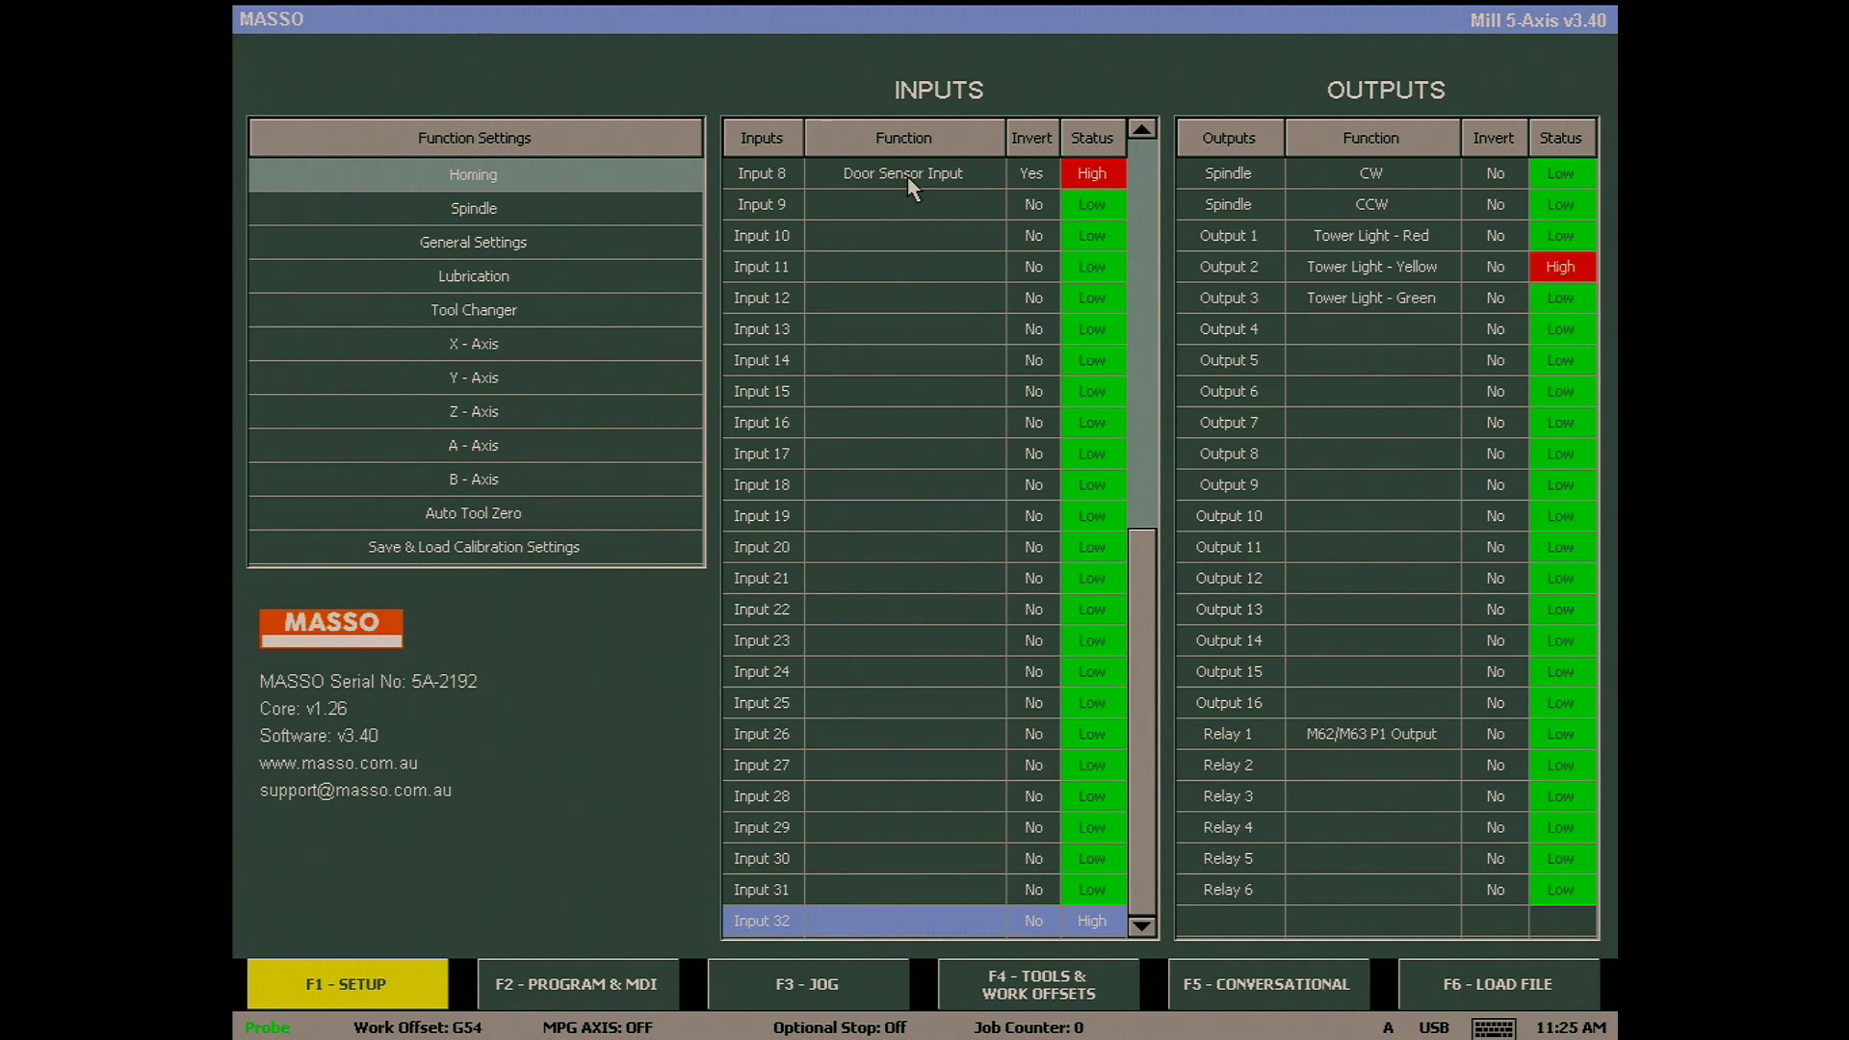
# - Change input 8's function from Door Sensor Input to Not Used
pyautogui.click(910, 186)
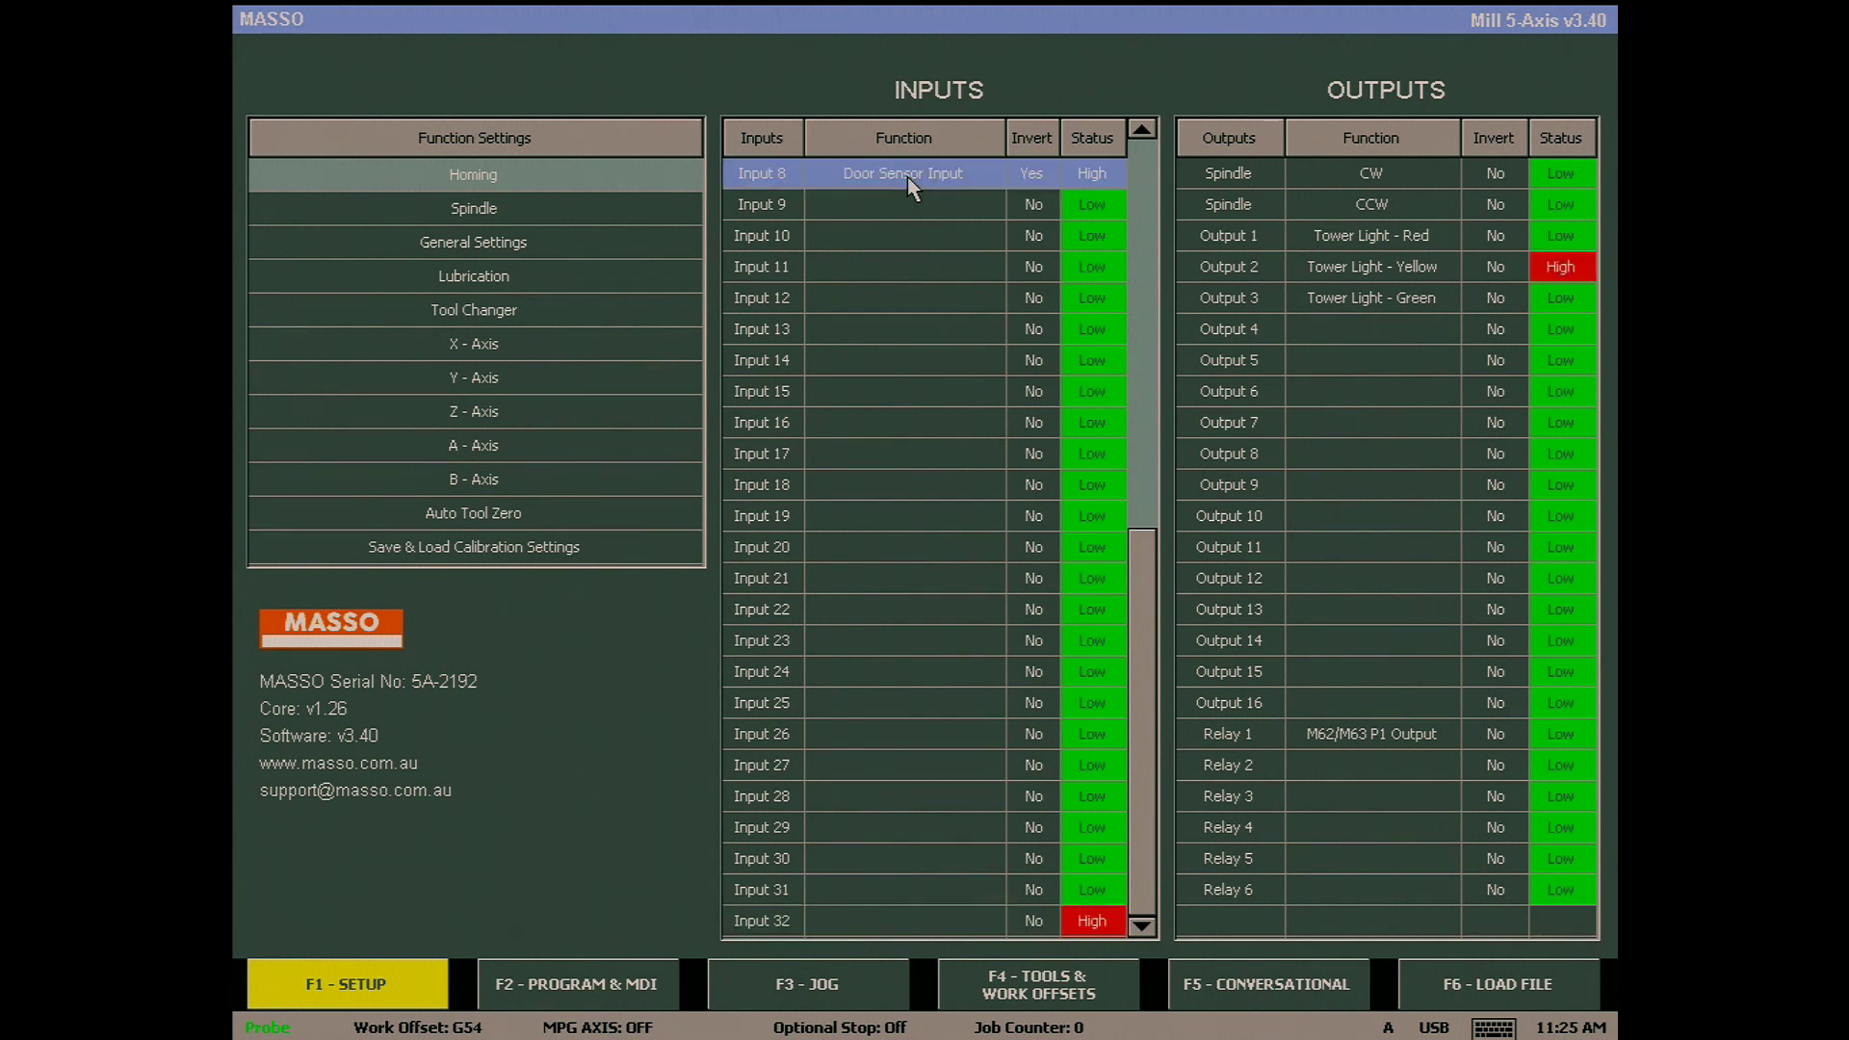
pyautogui.doubleClick(907, 178)
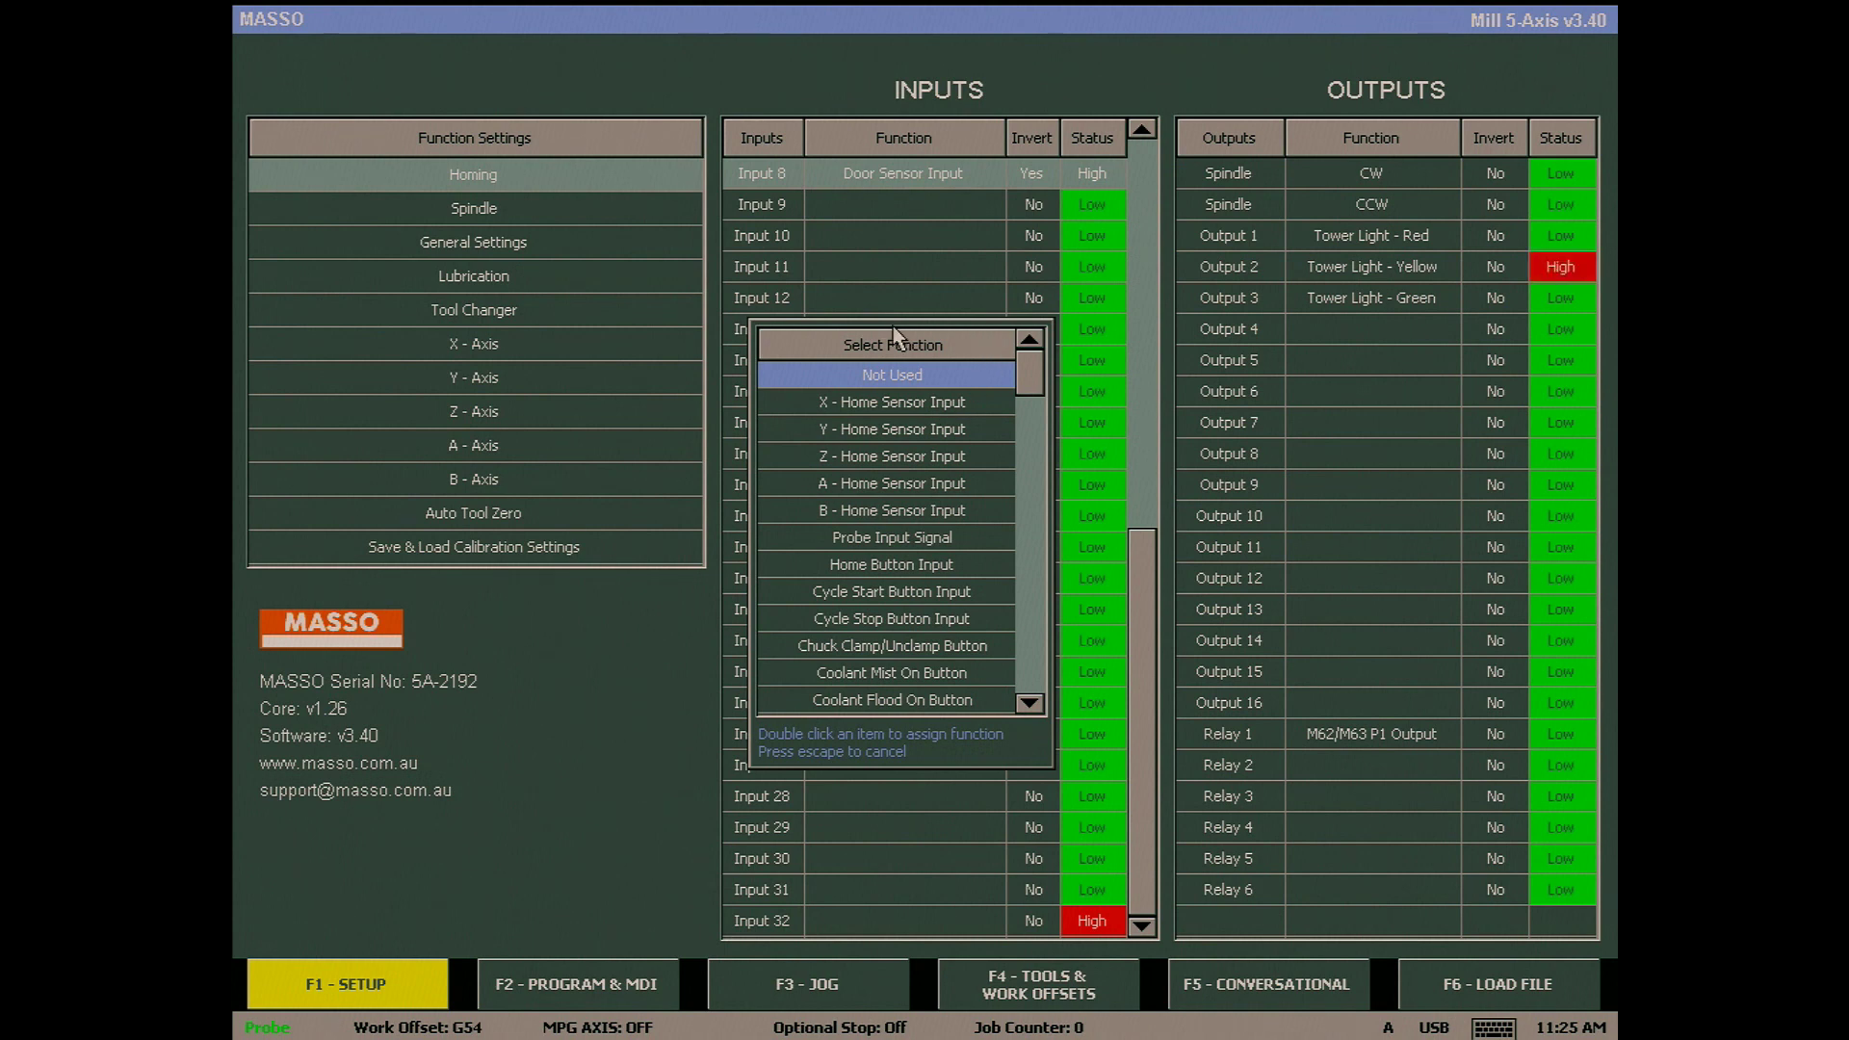
pyautogui.doubleClick(895, 375)
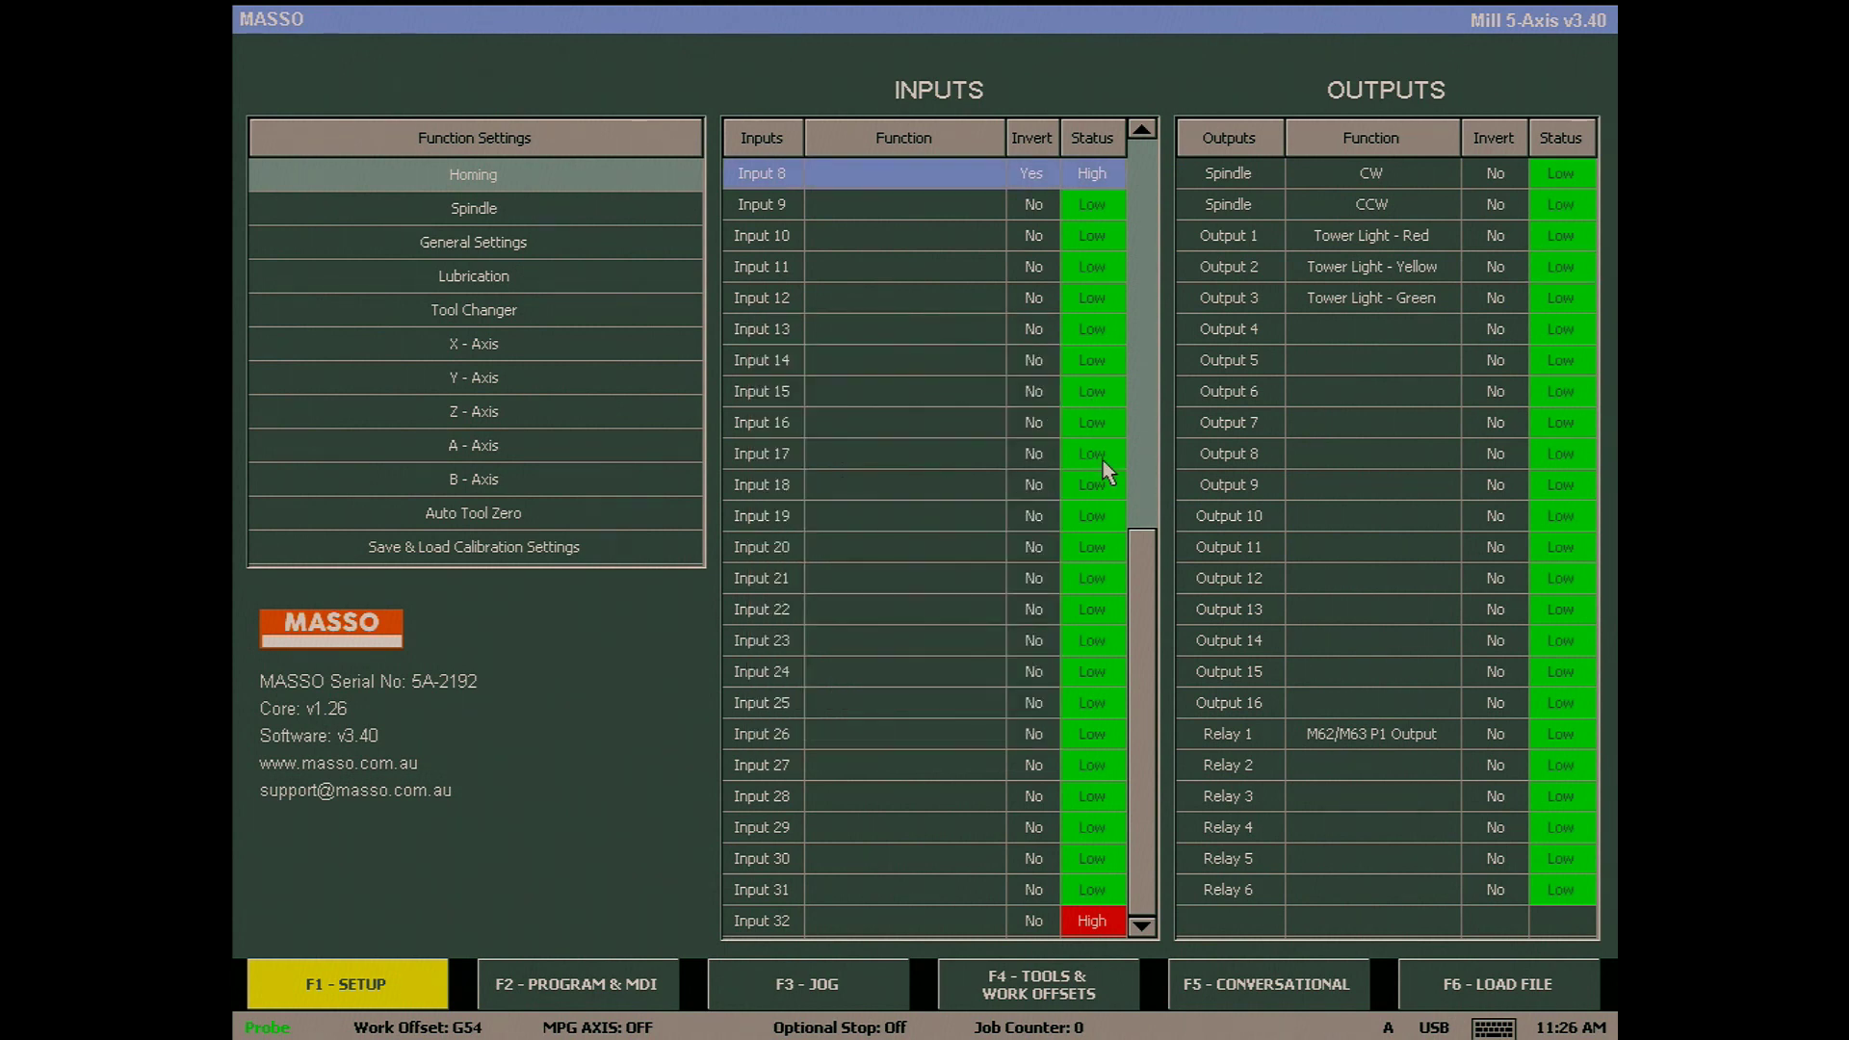
pyautogui.scroll(3, 1139, 597)
pyautogui.scroll(-3, 1139, 597)
# - Assign Door Sensor Input to input 32 and invert its signal so it reads Low
pyautogui.click(933, 922)
pyautogui.doubleClick(933, 922)
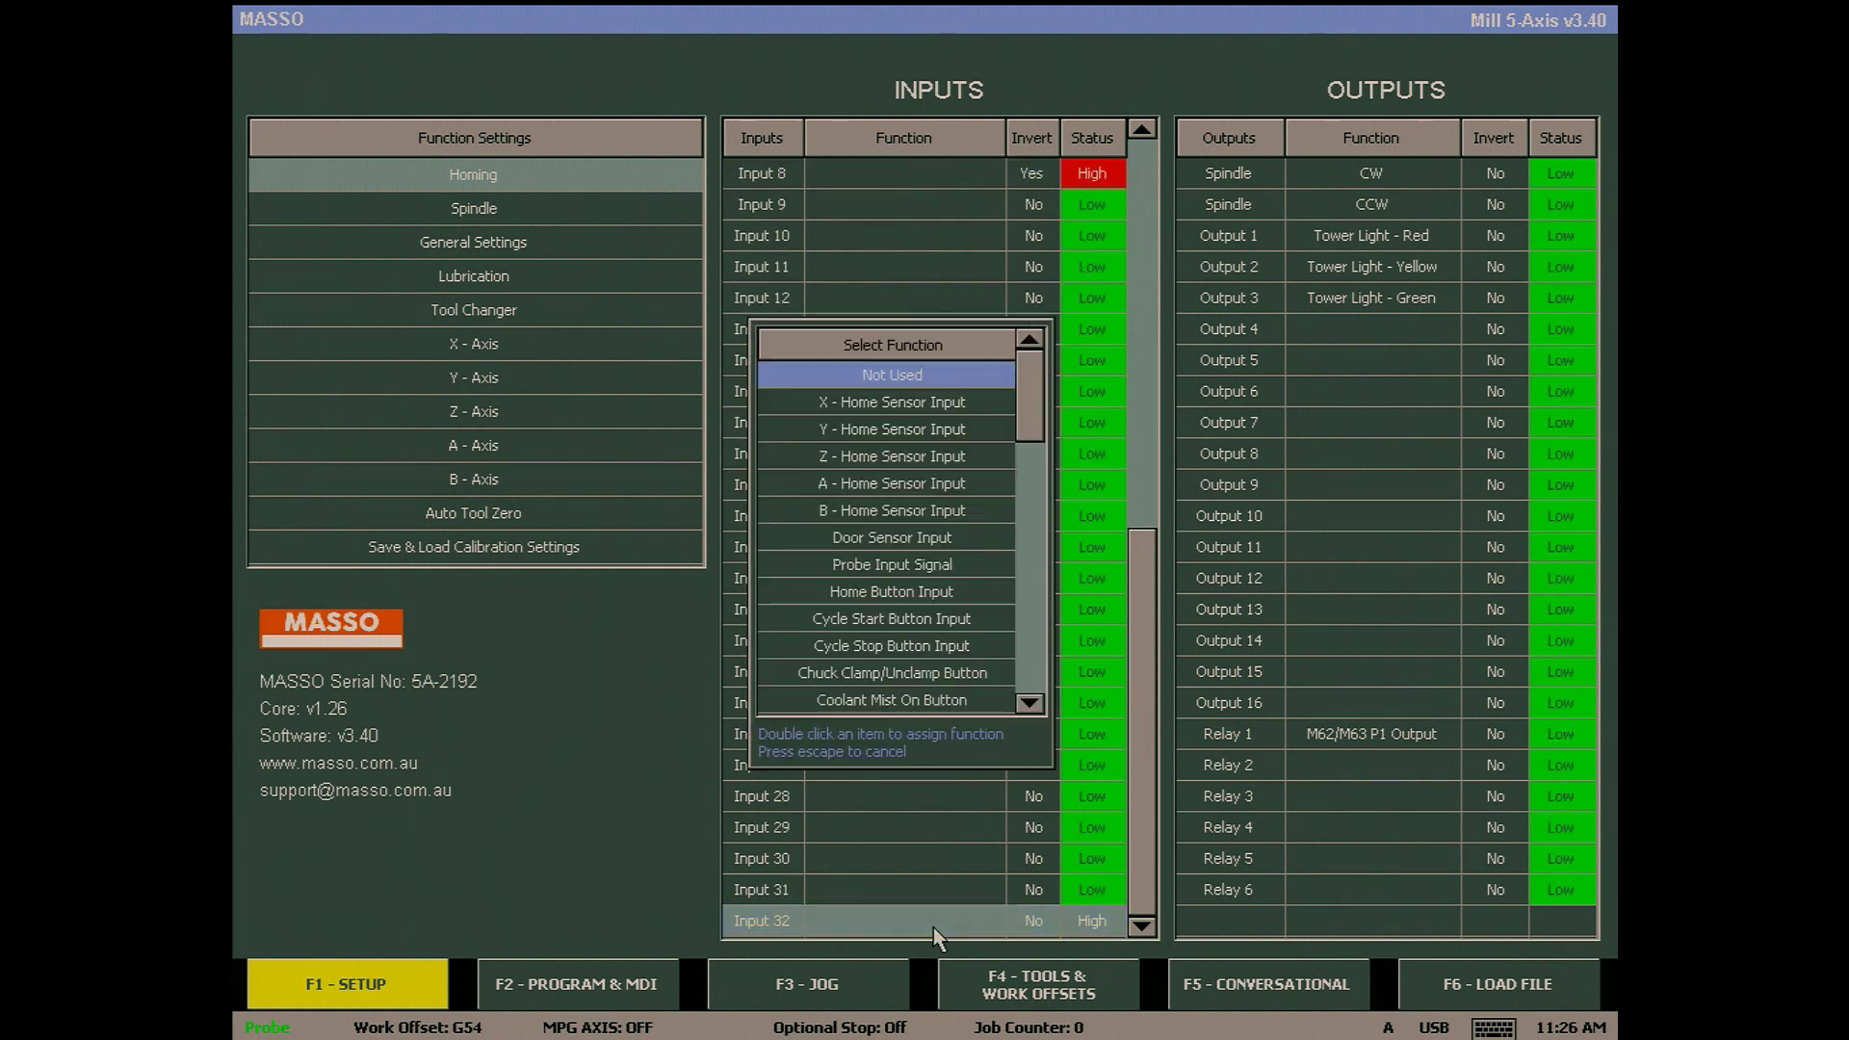
pyautogui.click(906, 545)
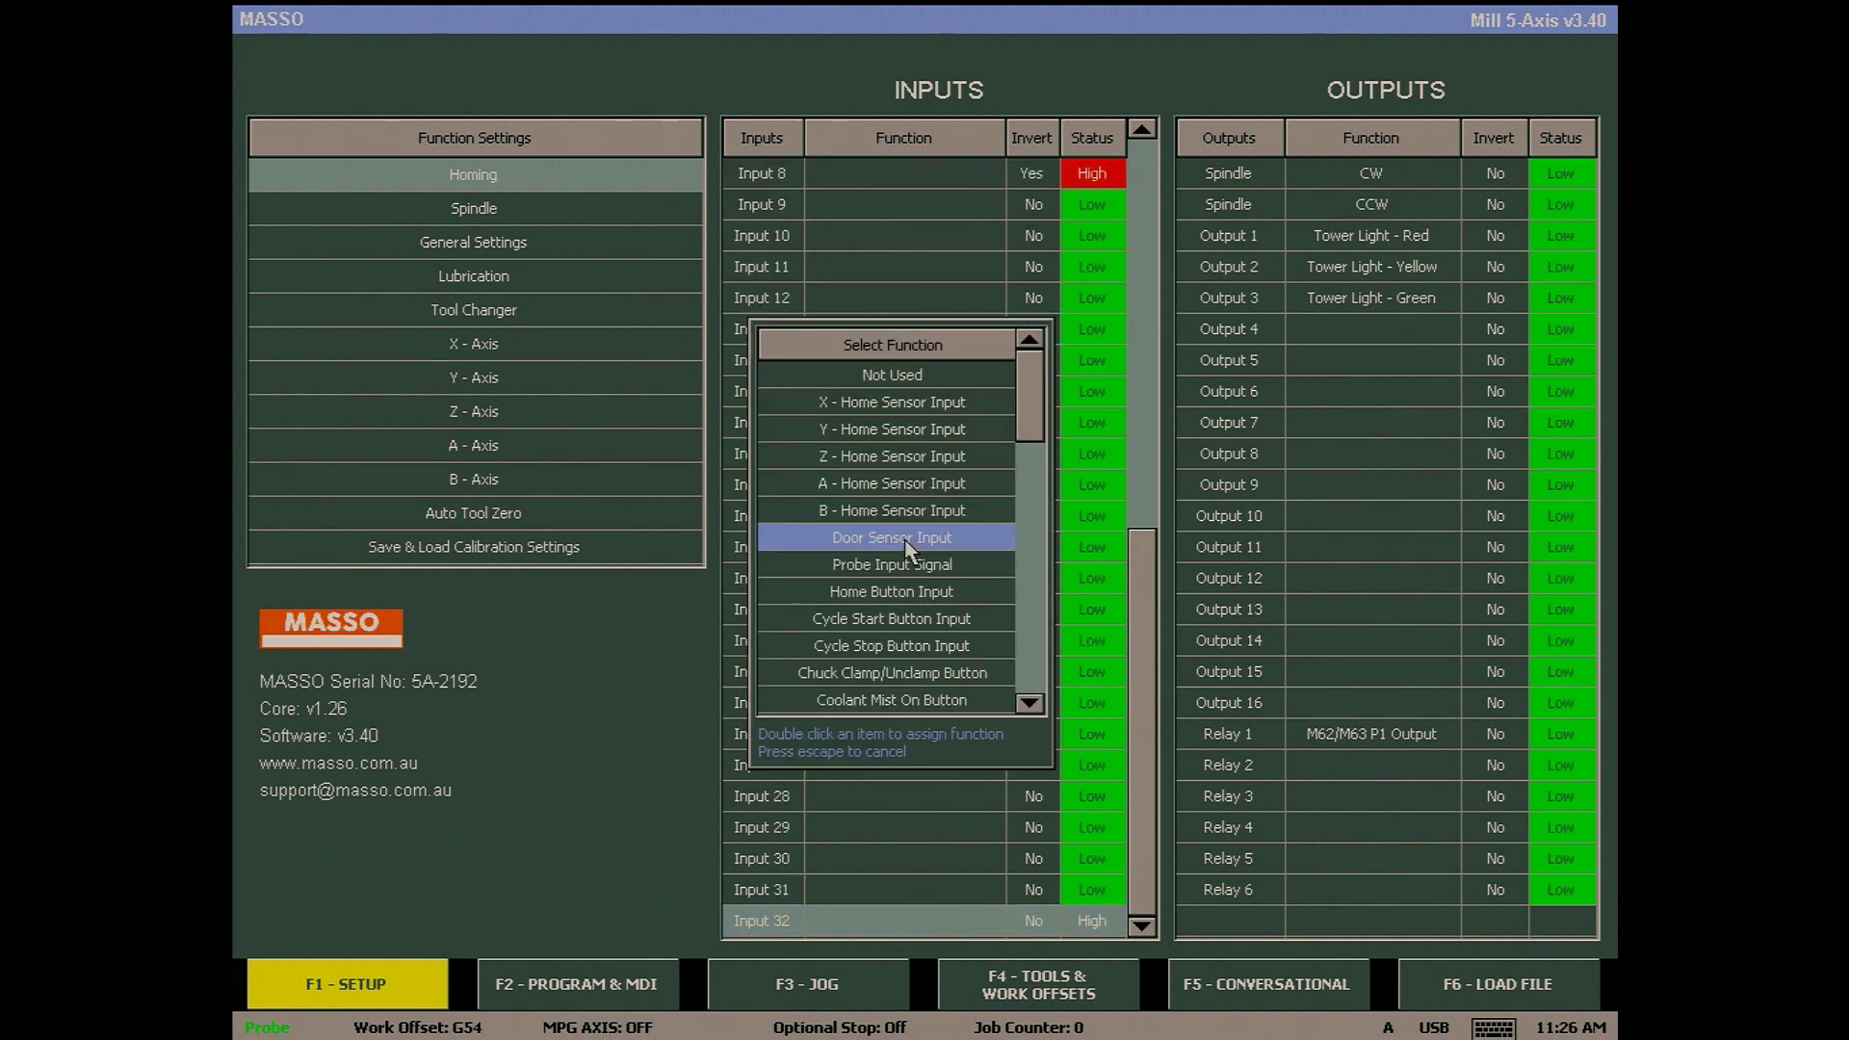
pyautogui.doubleClick(906, 545)
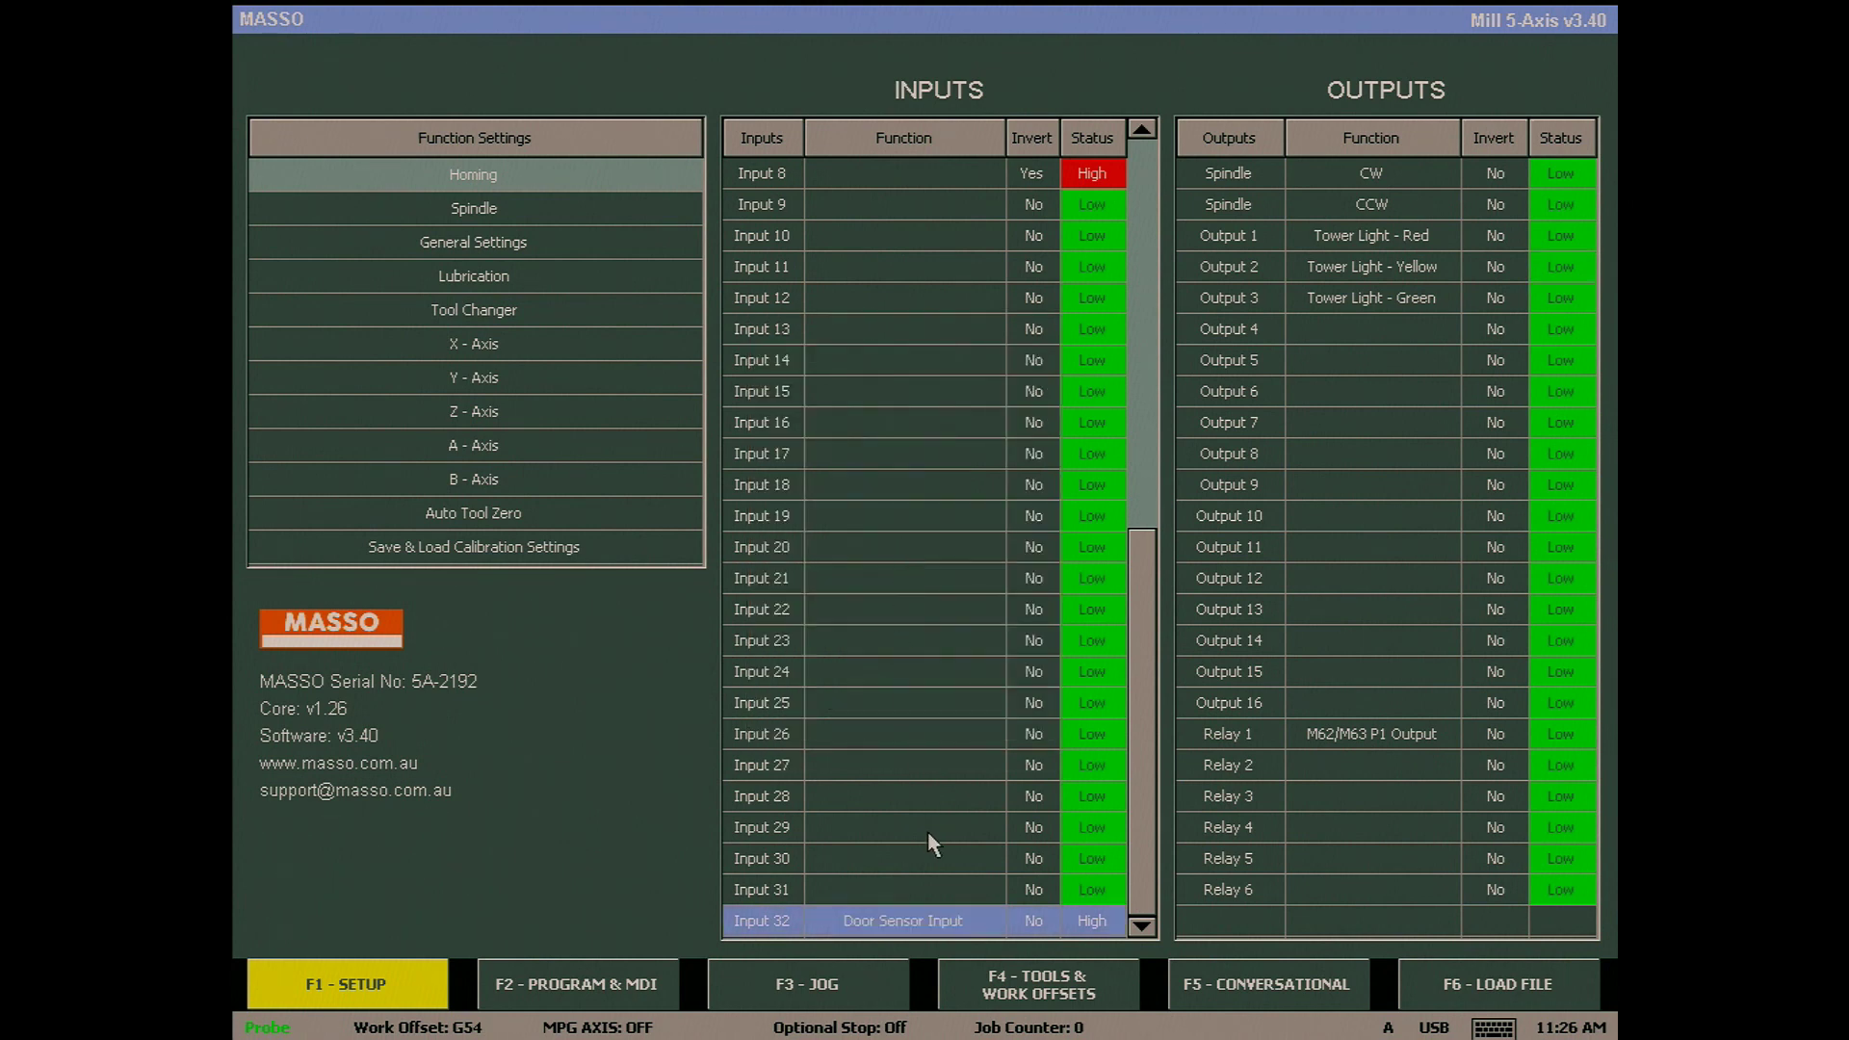
pyautogui.click(932, 702)
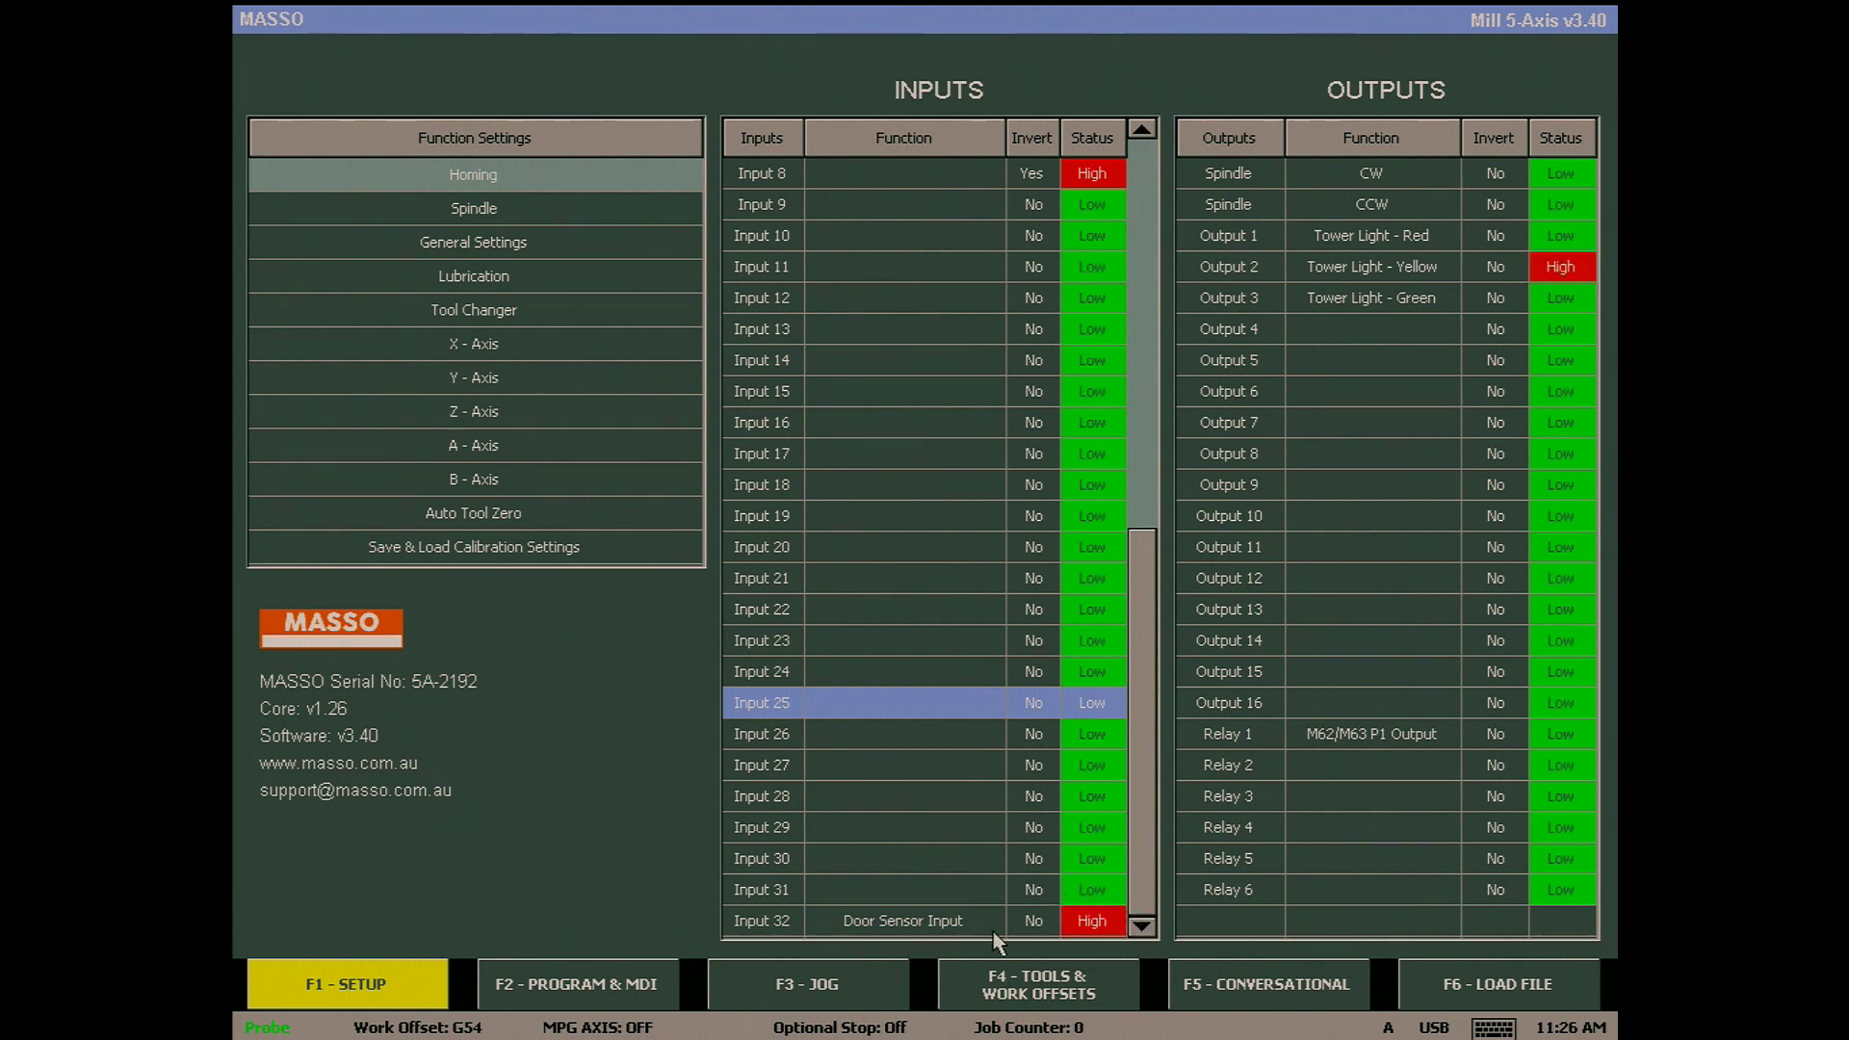
pyautogui.click(946, 924)
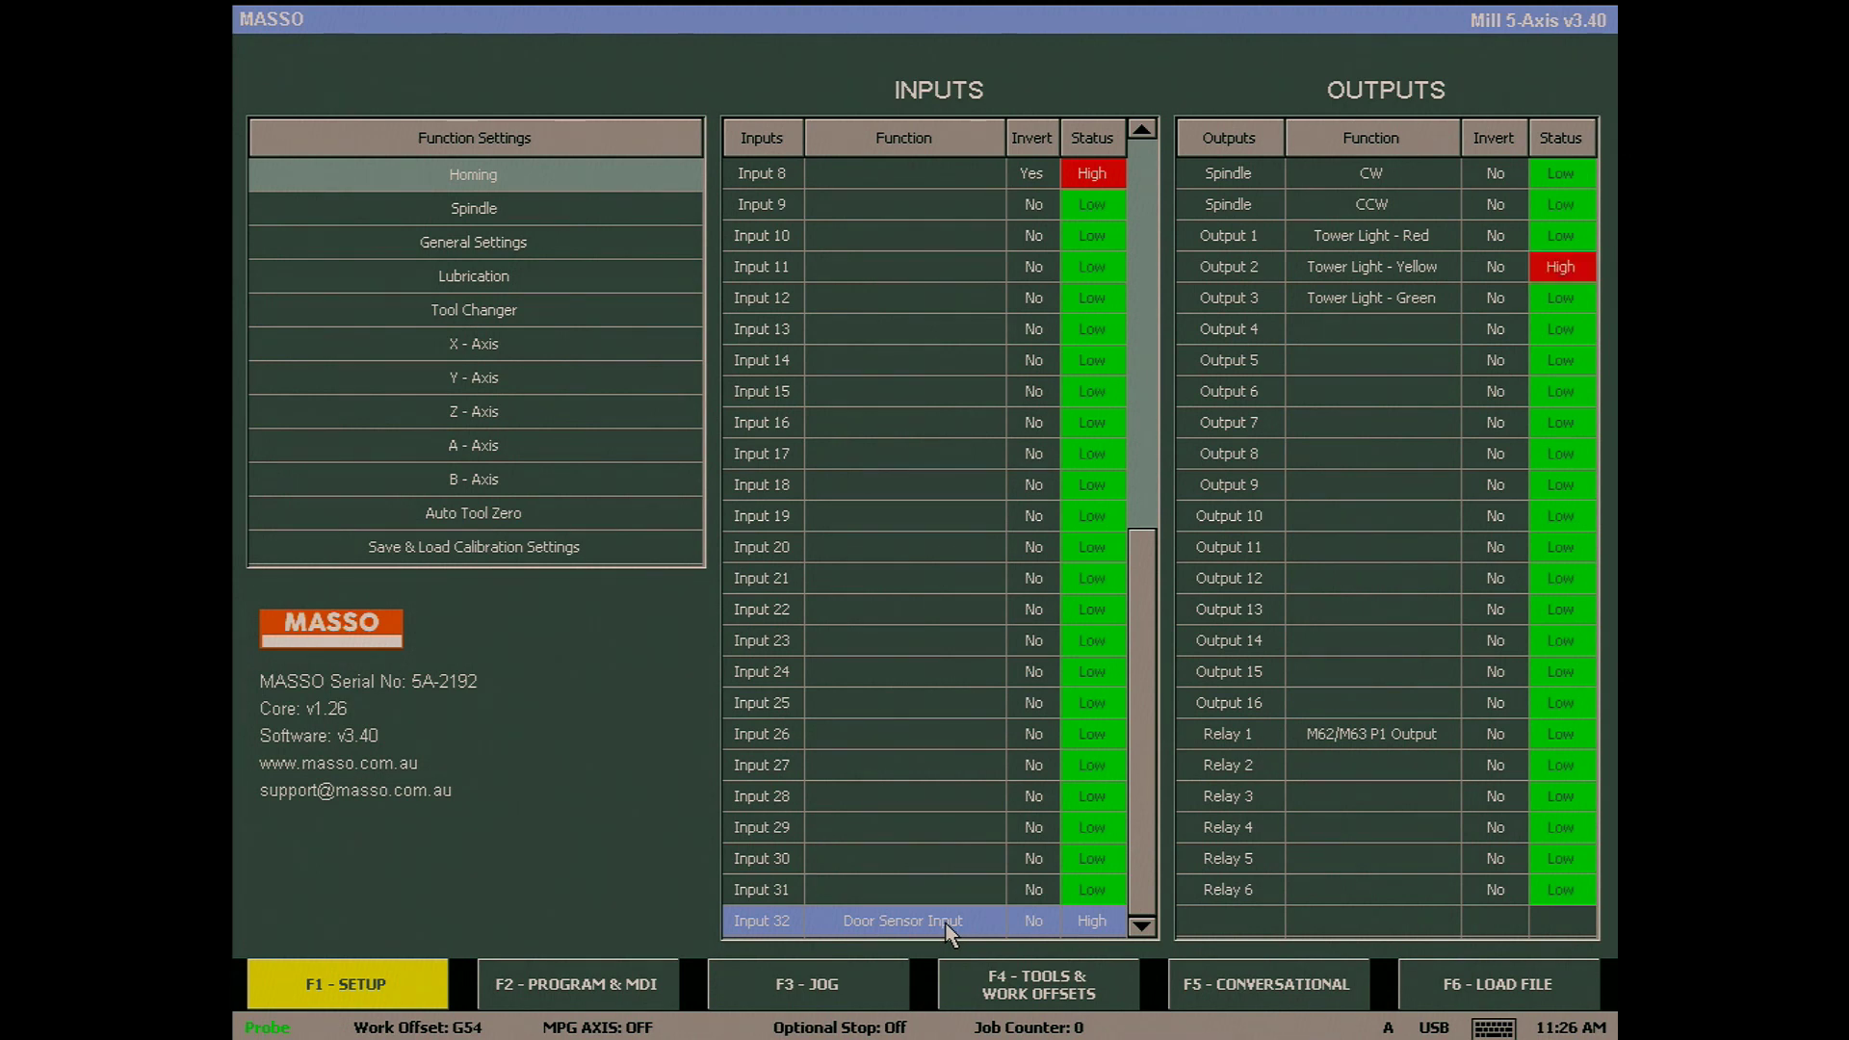
pyautogui.press('space')
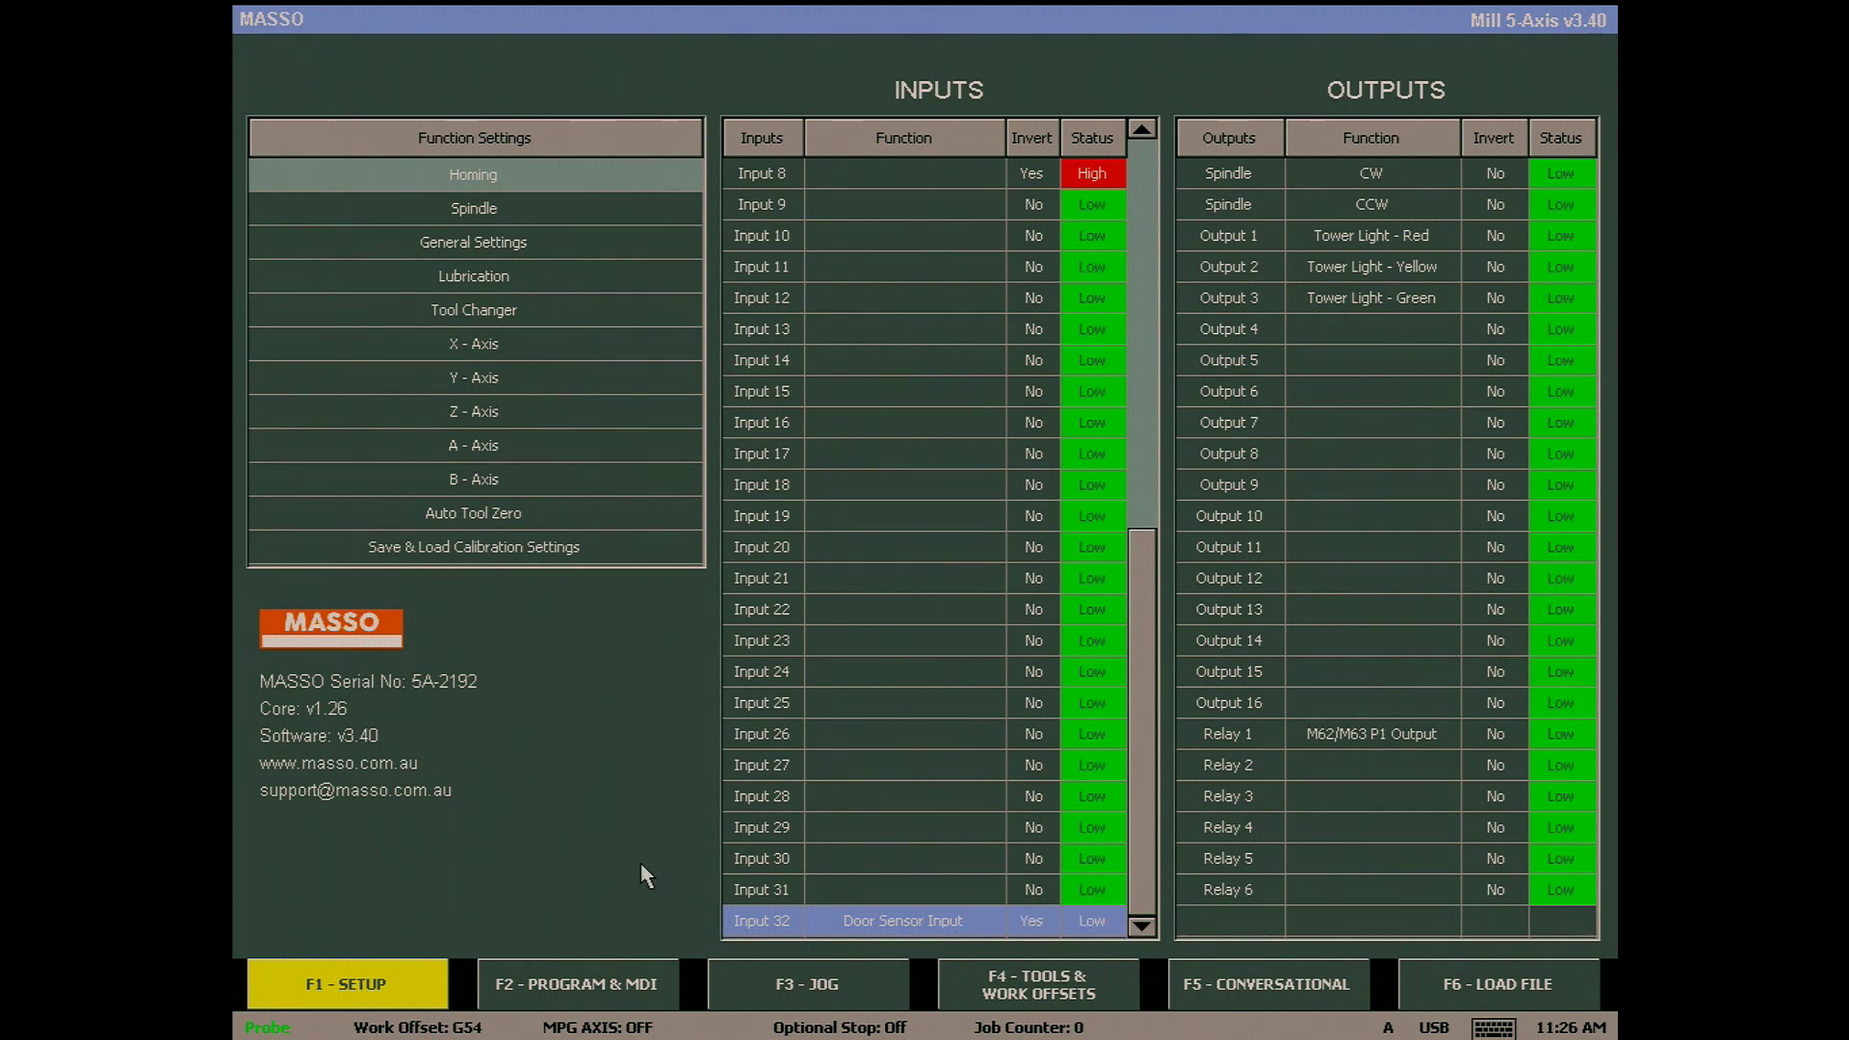
# - Switch to the Program & MDI screen to watch the Door Open indicator
pyautogui.click(606, 987)
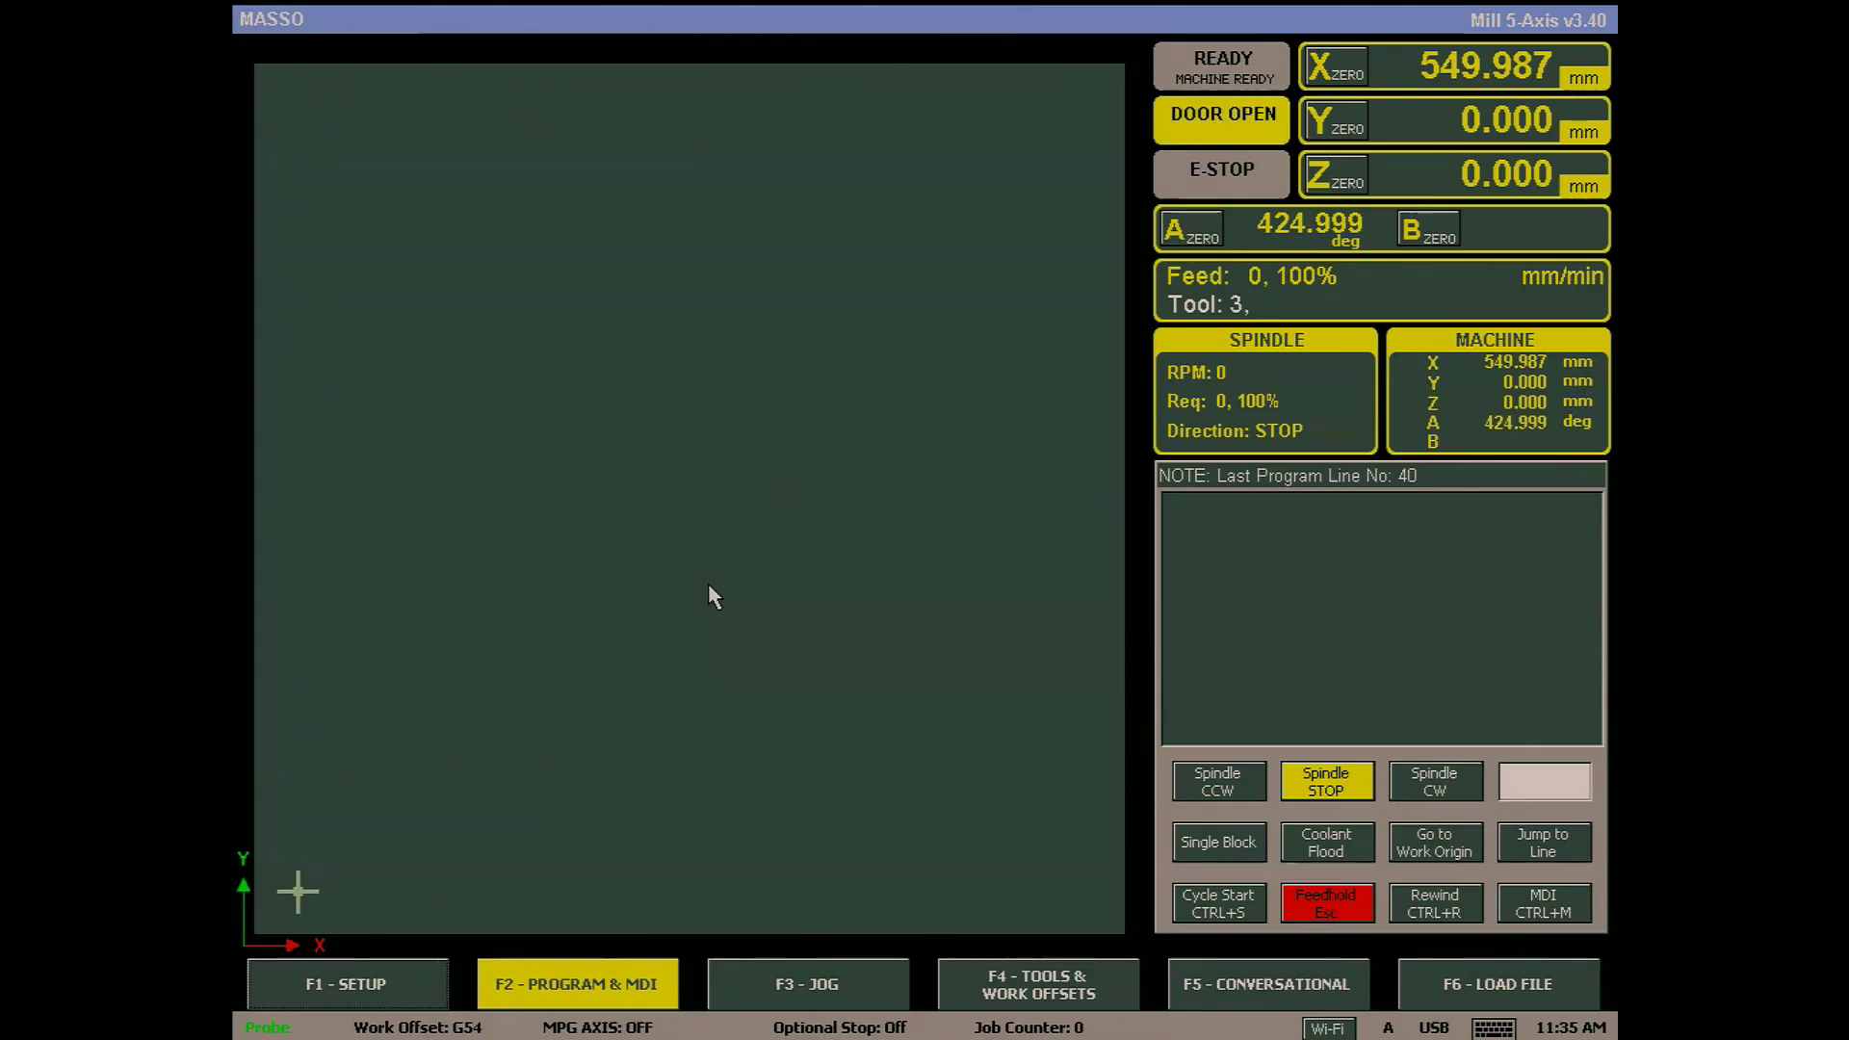
# - Invert input 32's door sensor again, then return to Program & MDI showing Door Closed
pyautogui.click(387, 982)
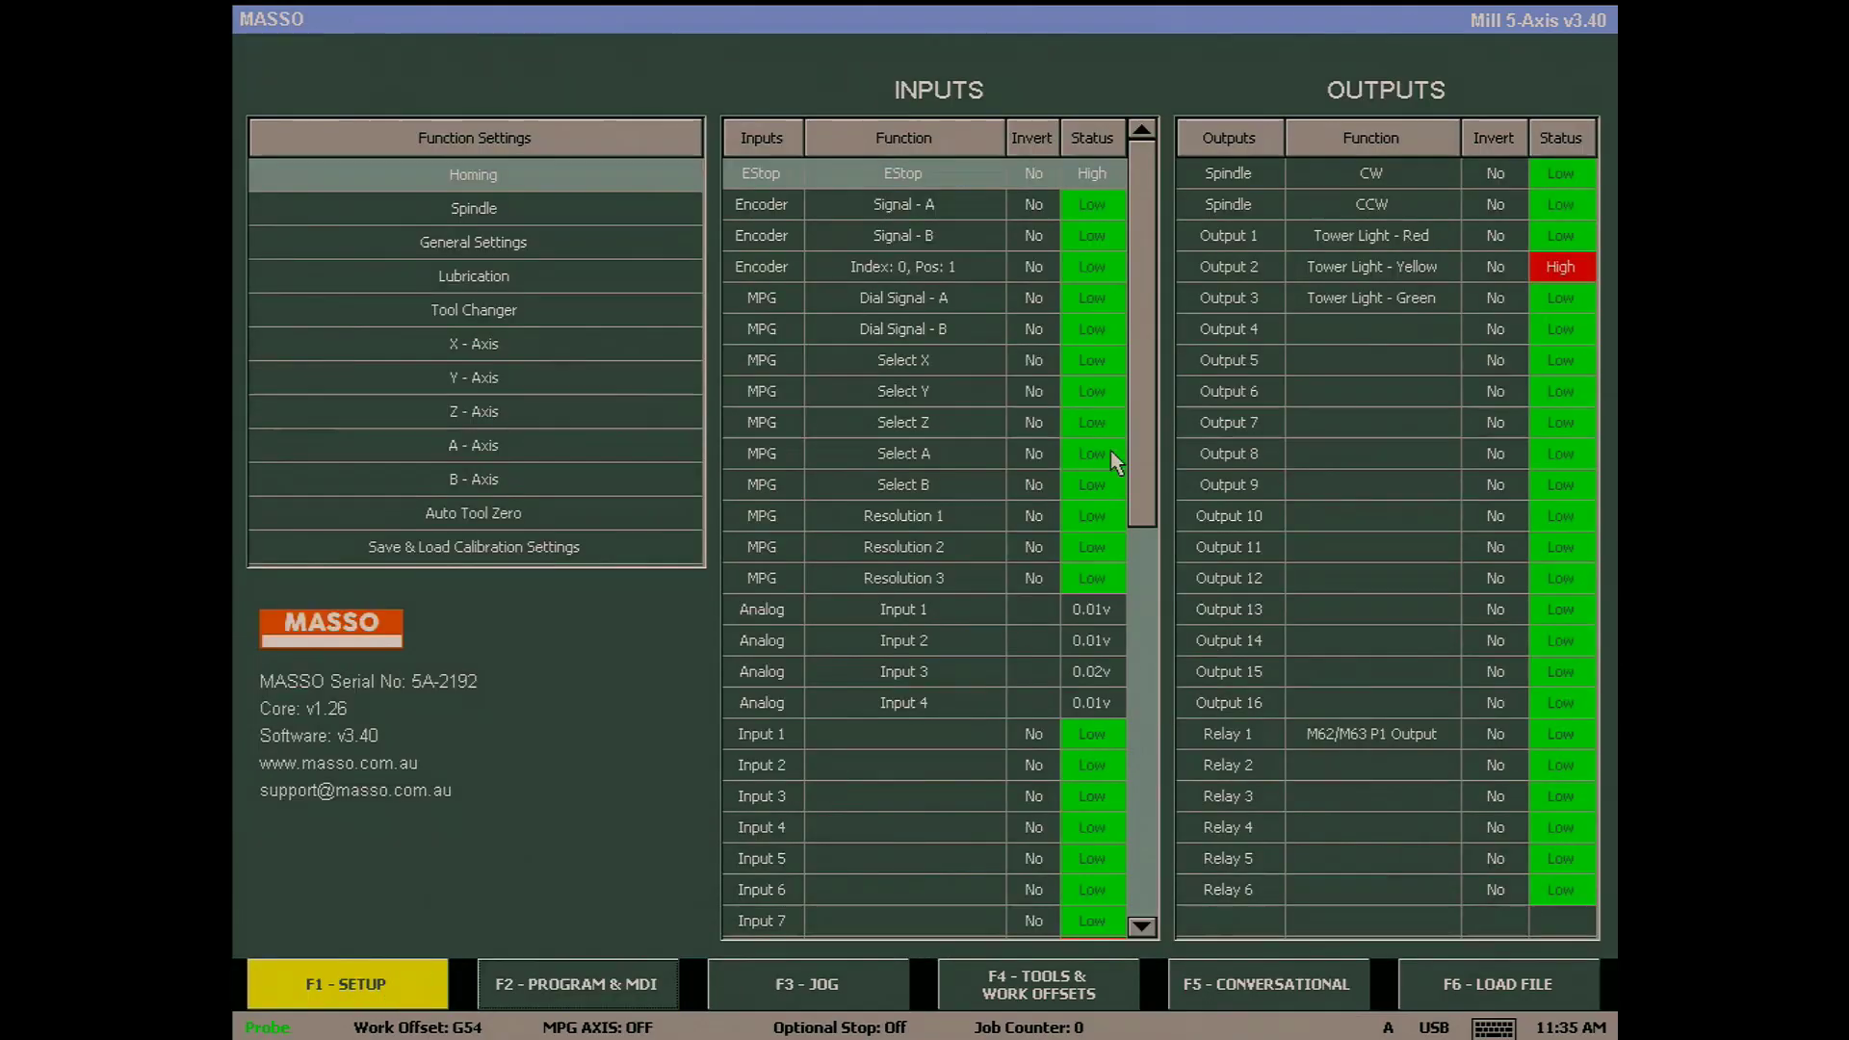
pyautogui.moveTo(1142, 410); pyautogui.dragTo(1143, 730)
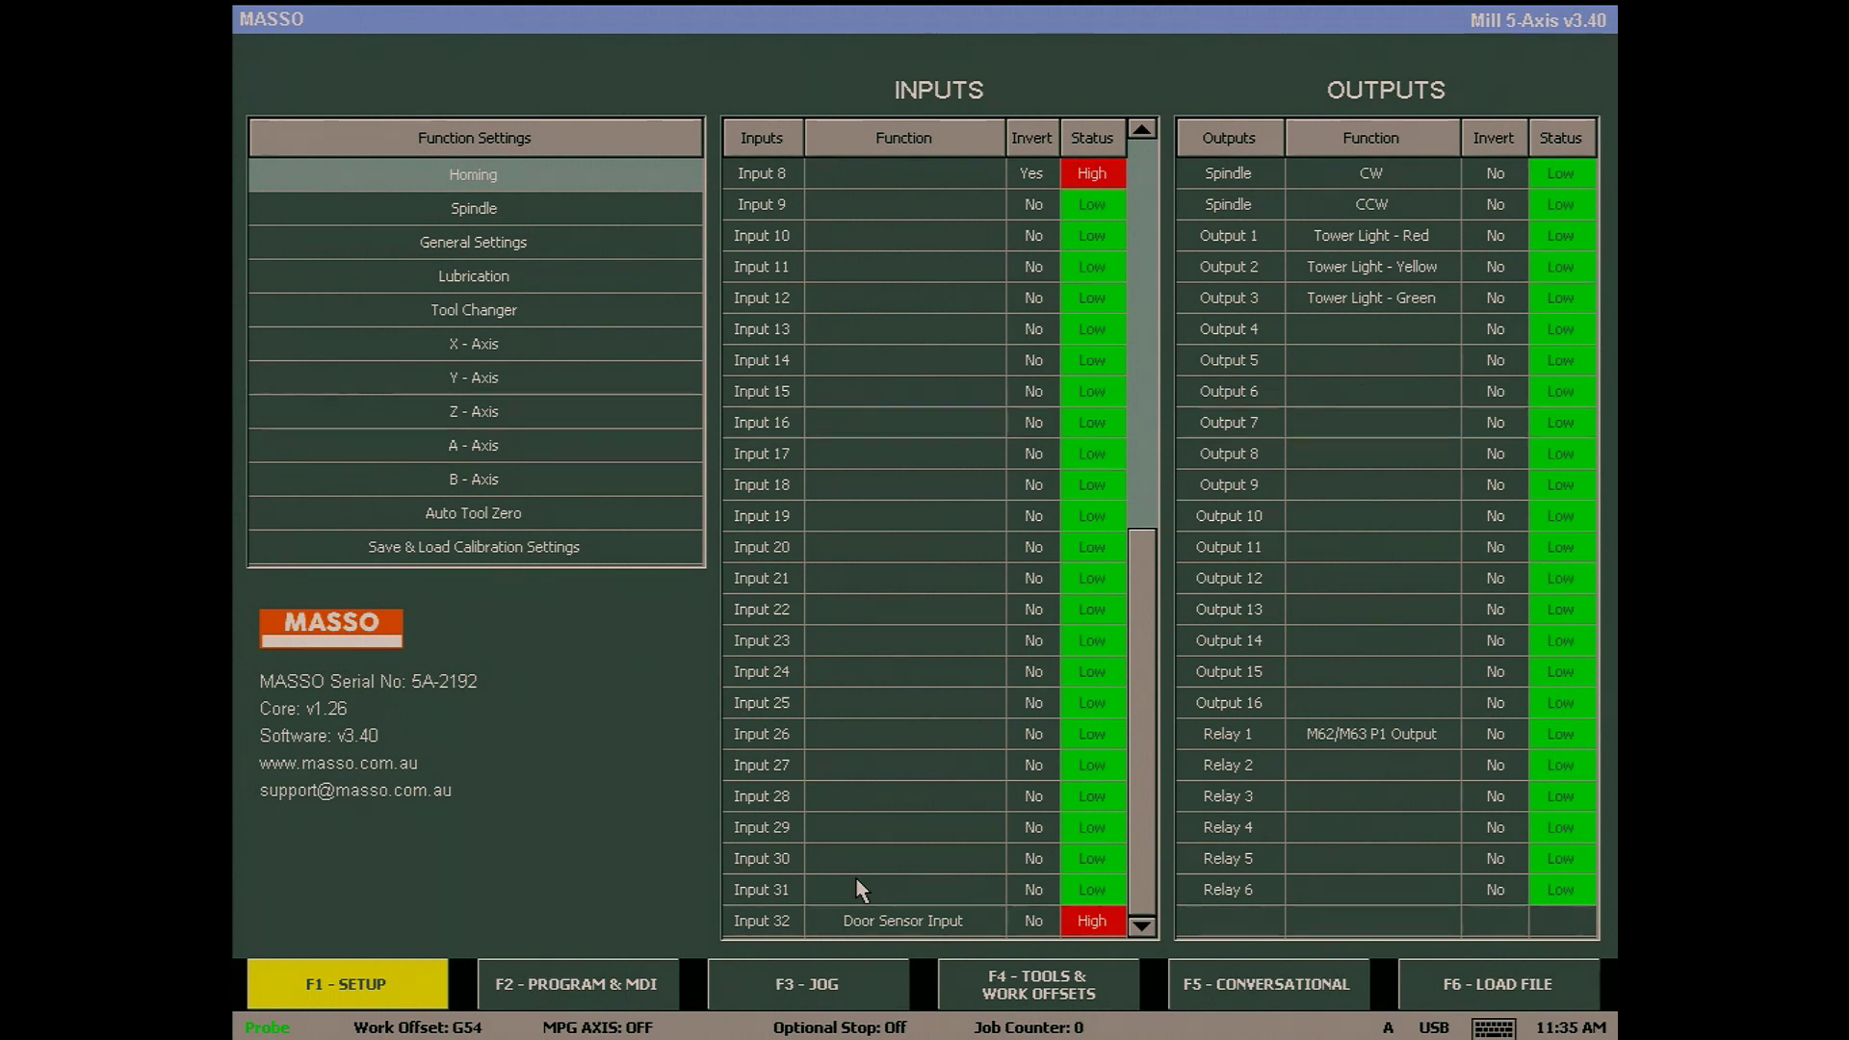
pyautogui.click(892, 911)
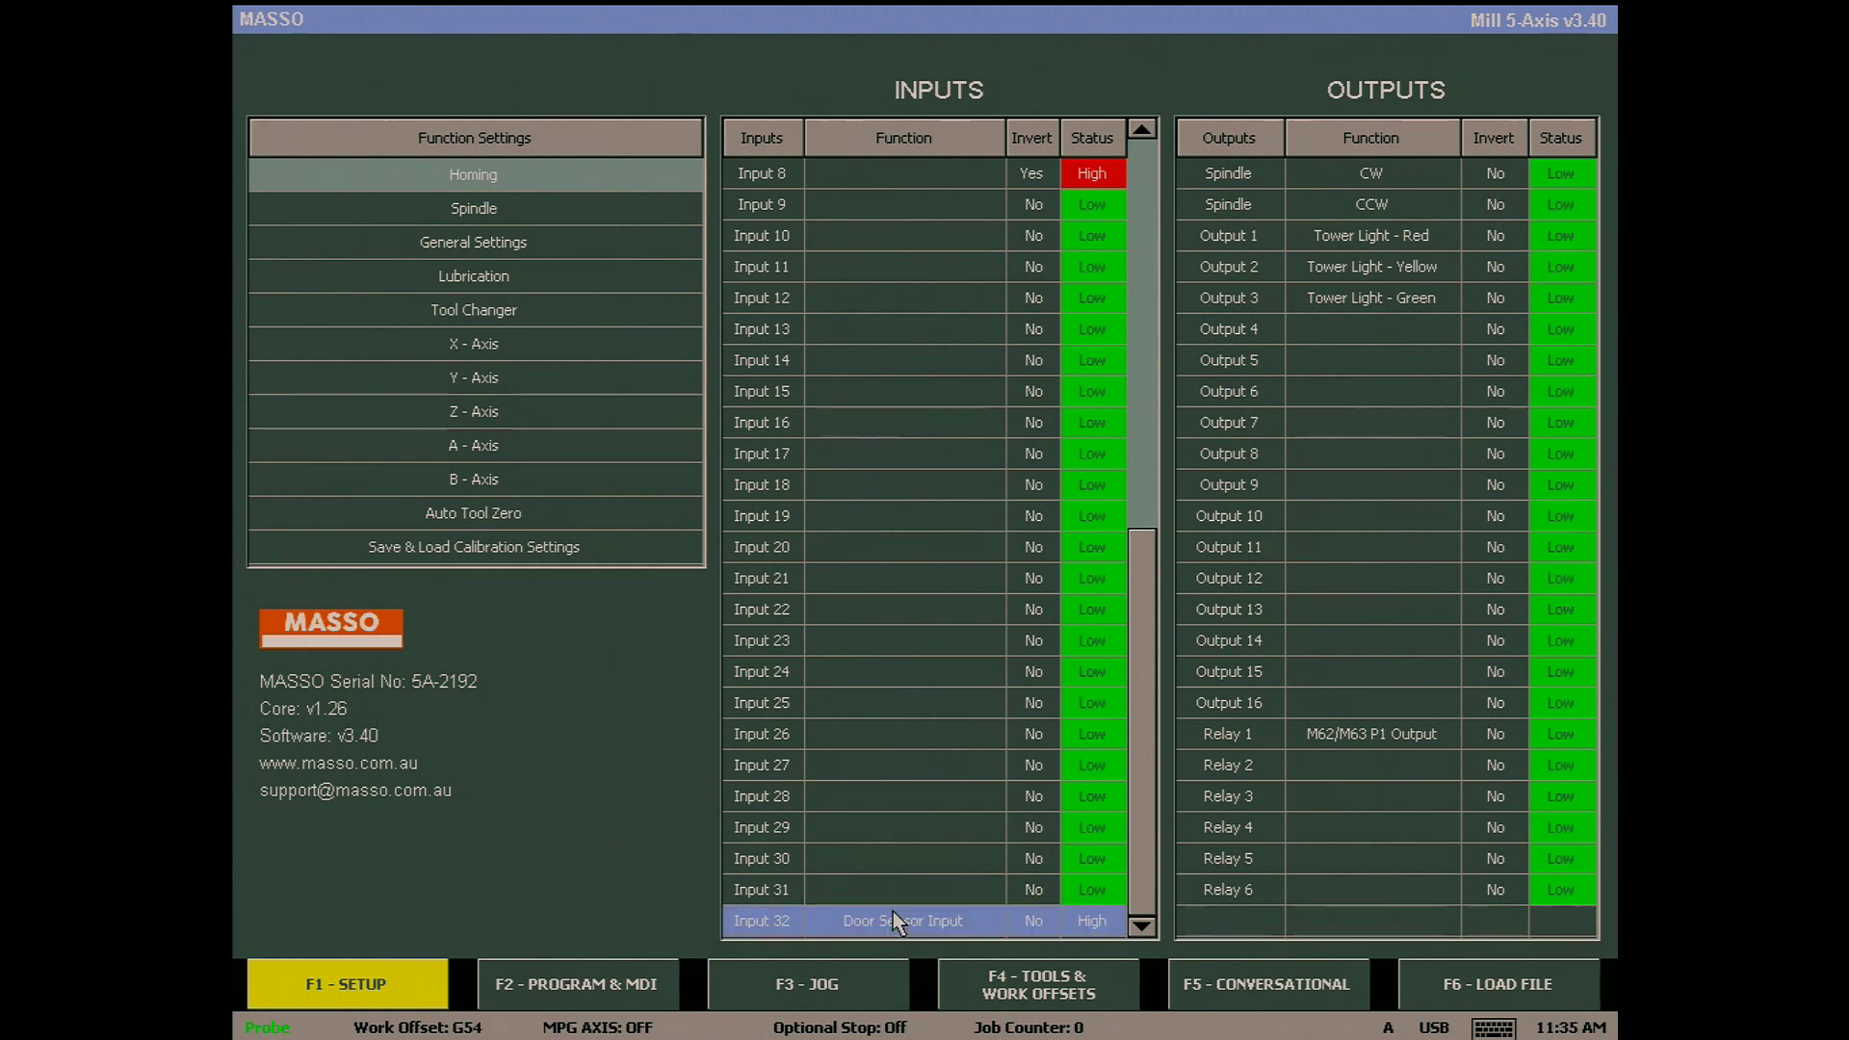
pyautogui.press('space')
pyautogui.click(891, 735)
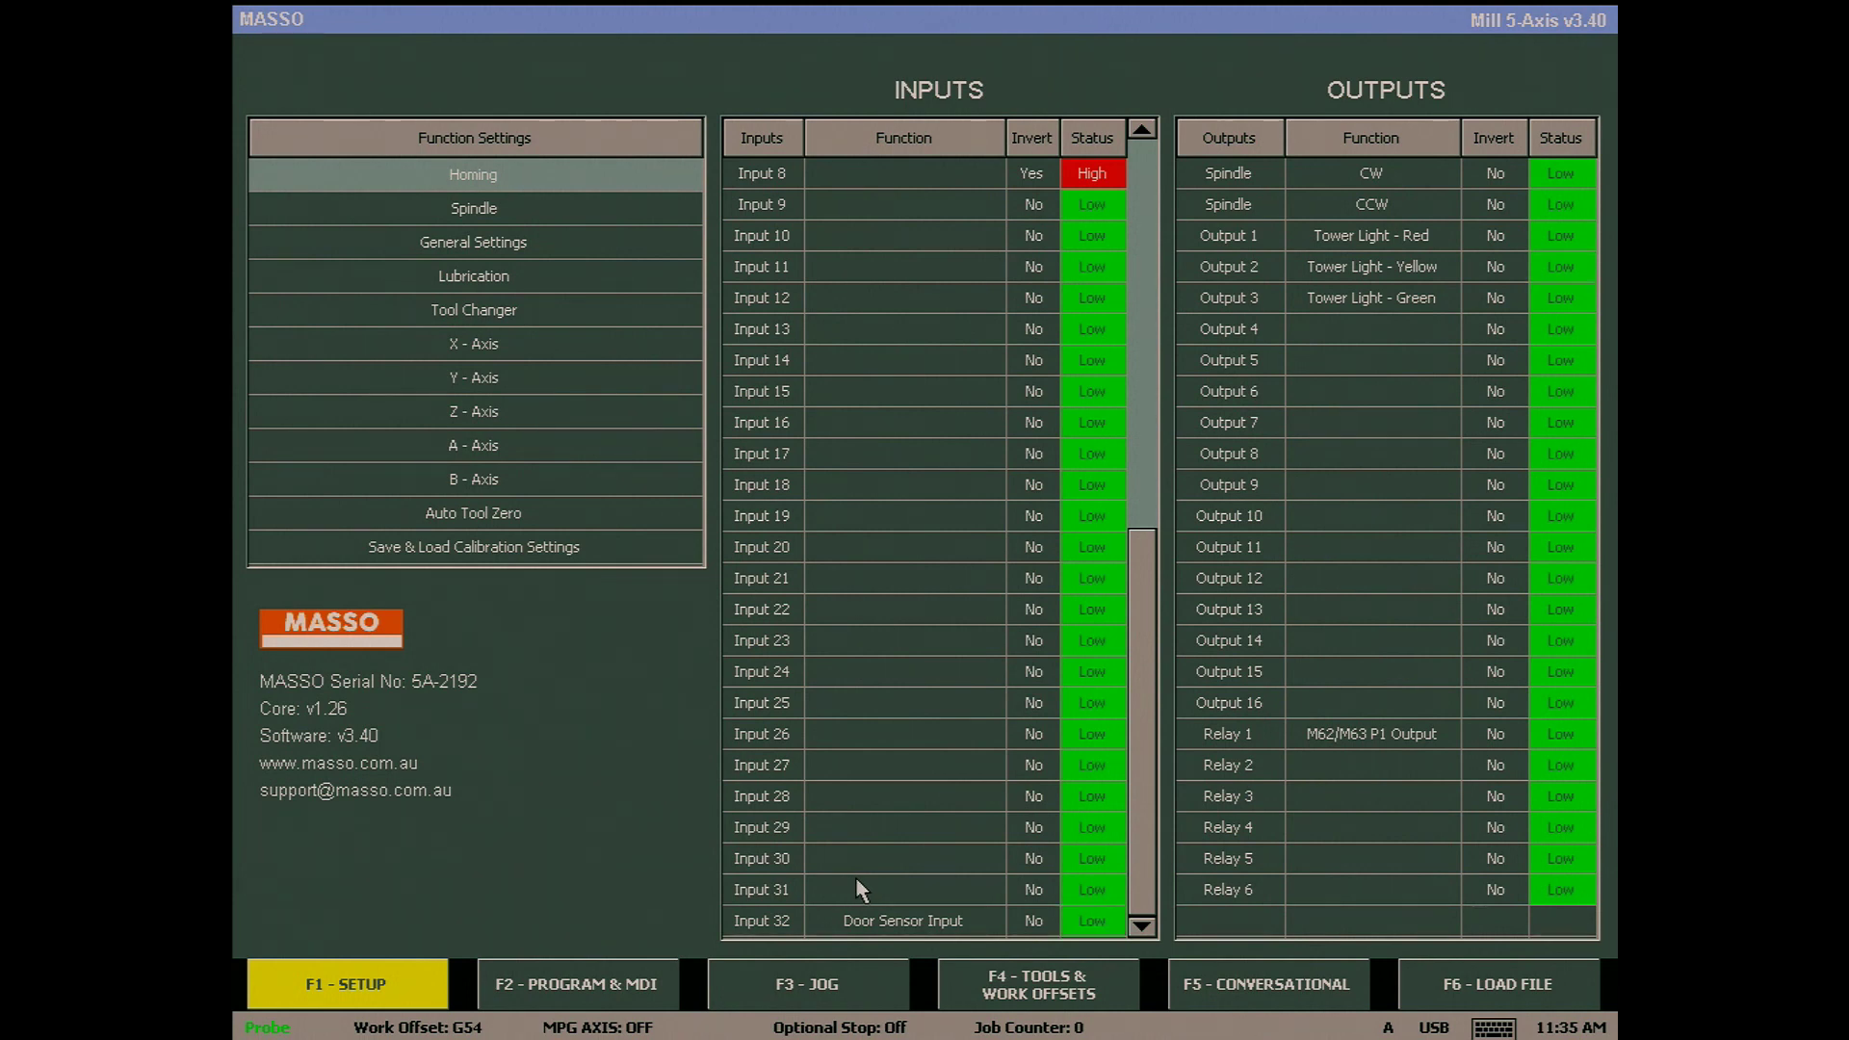
pyautogui.click(639, 991)
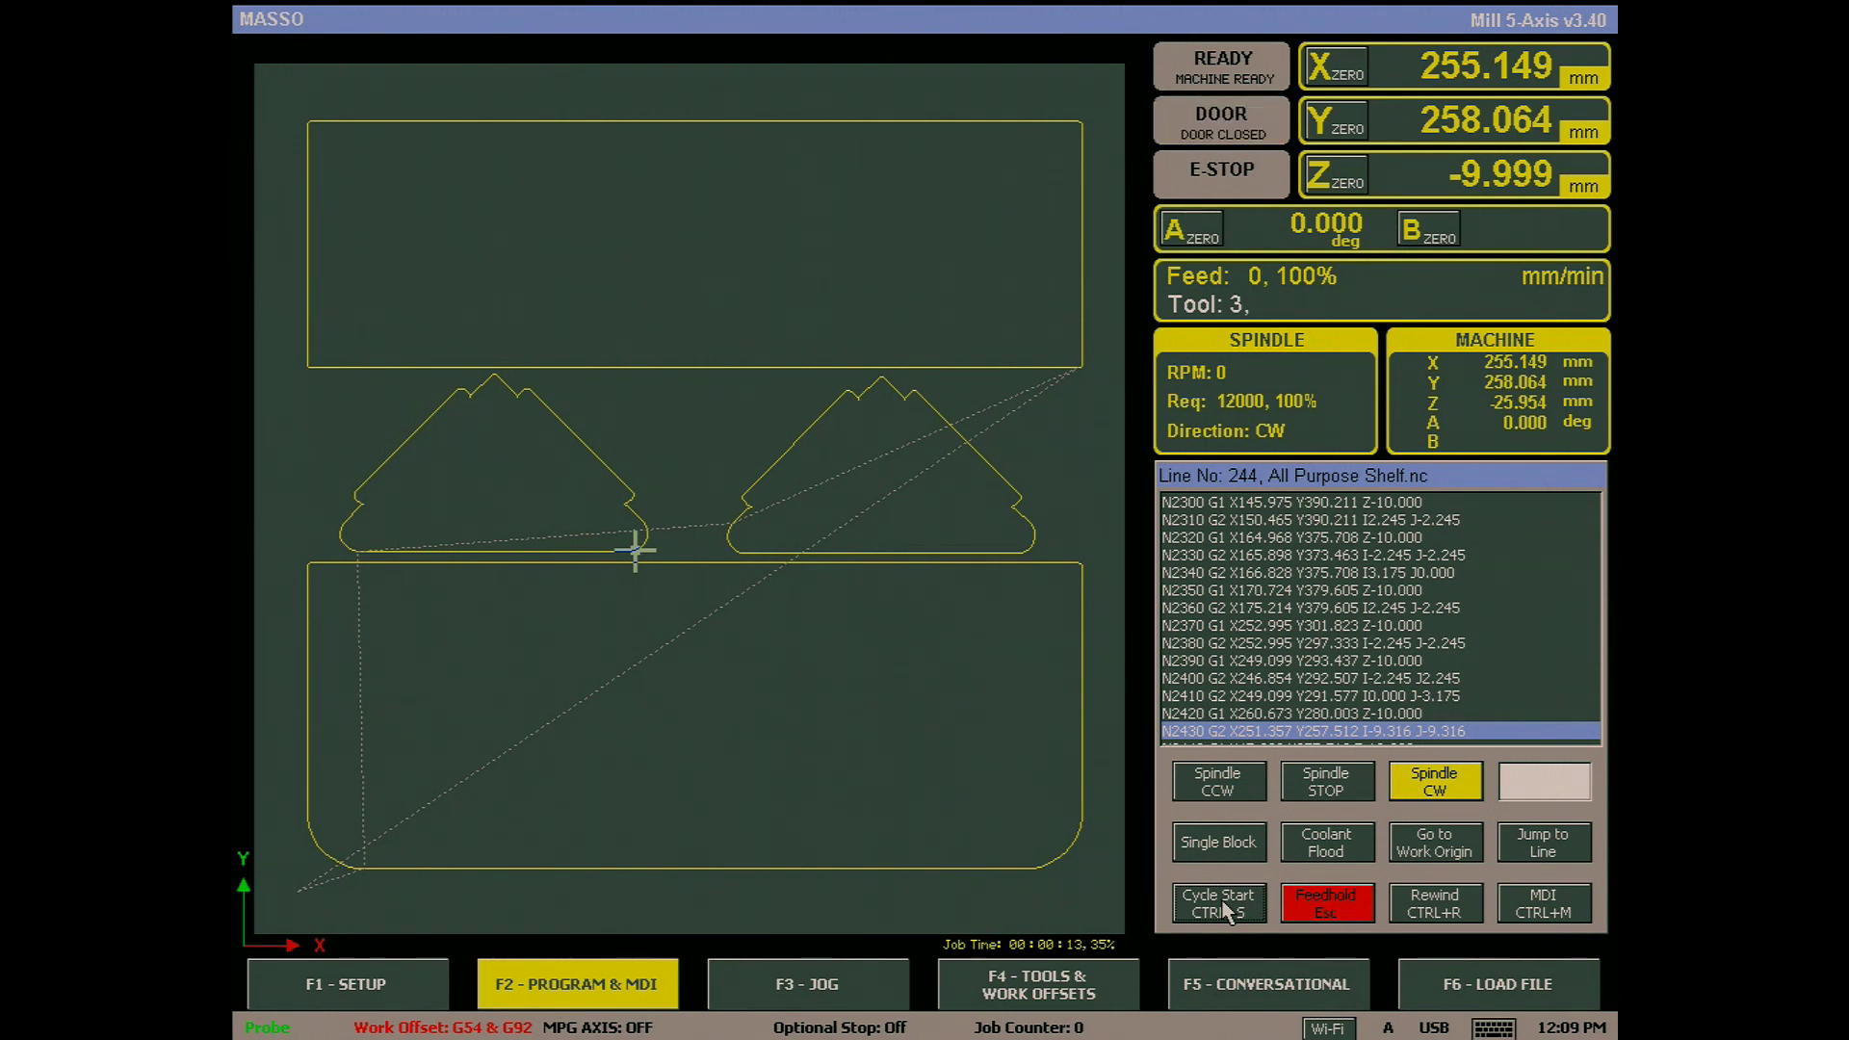
# - Resume the All Purpose Shelf job with Cycle Start, then pause it with Feedhold
pyautogui.click(1219, 907)
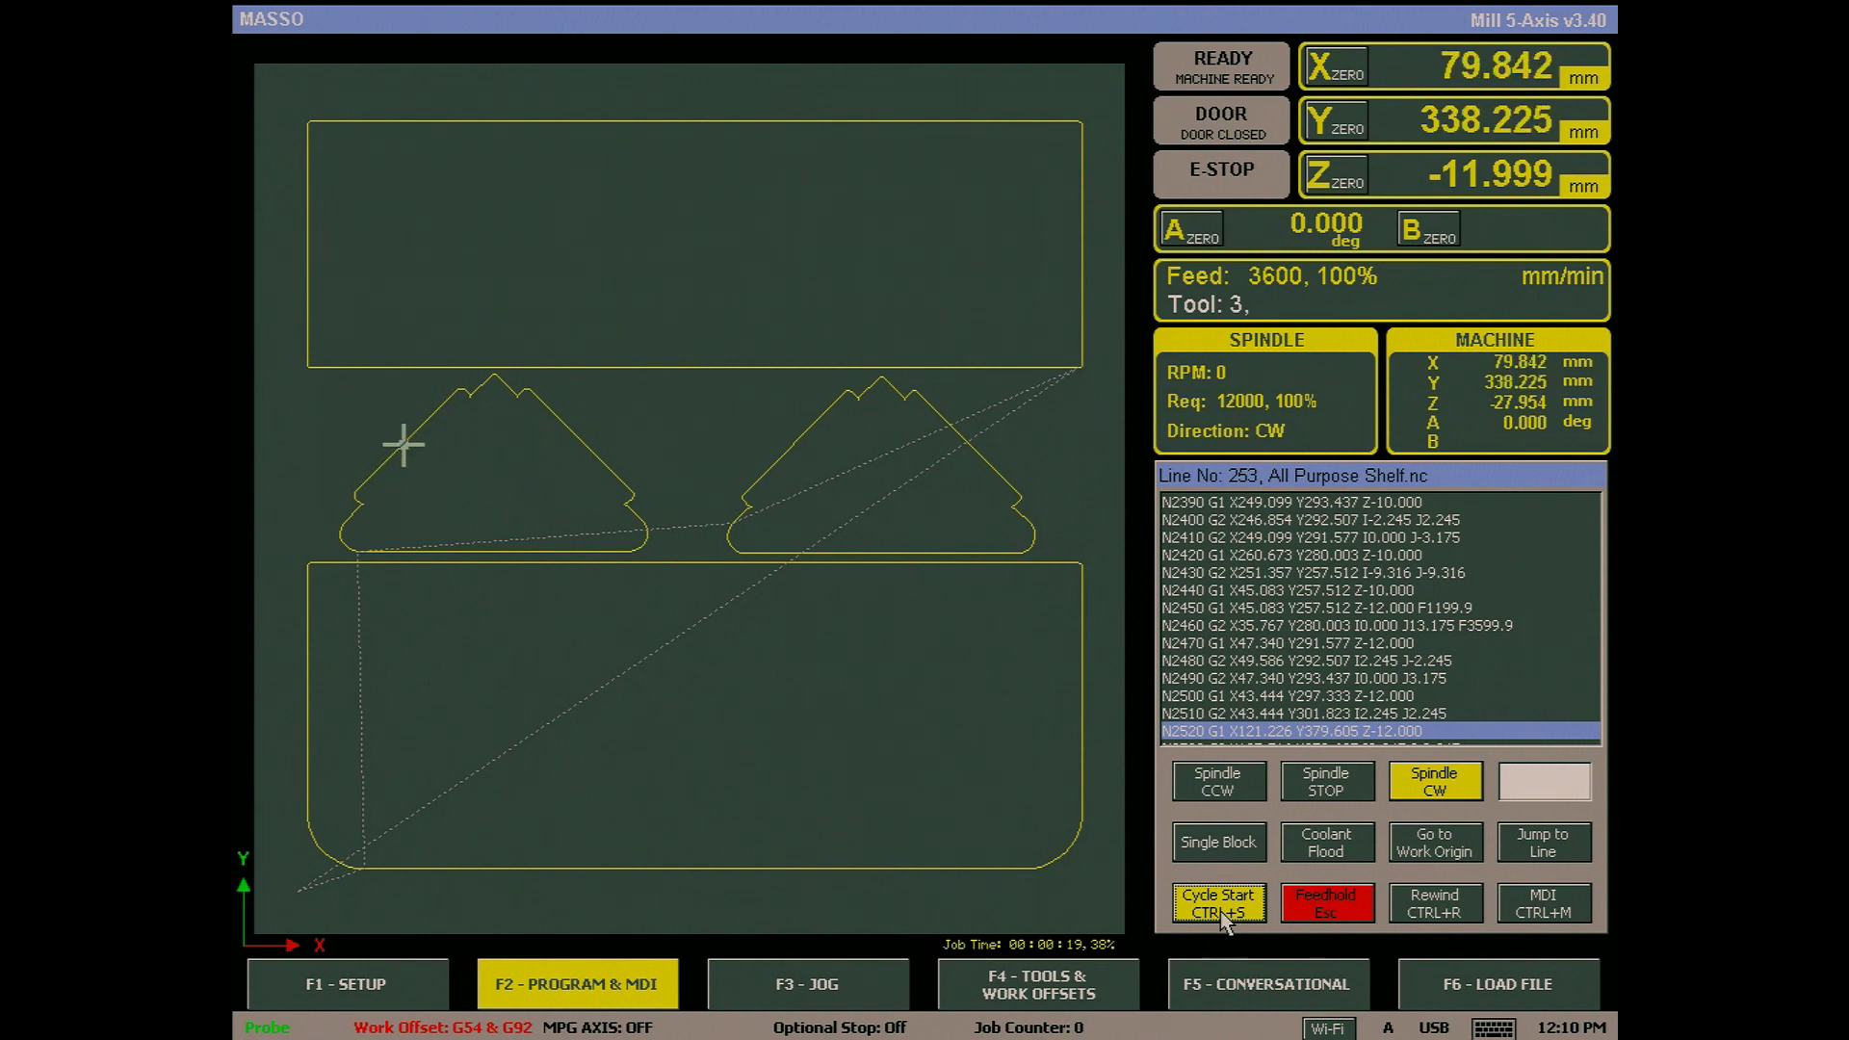
pyautogui.click(1331, 909)
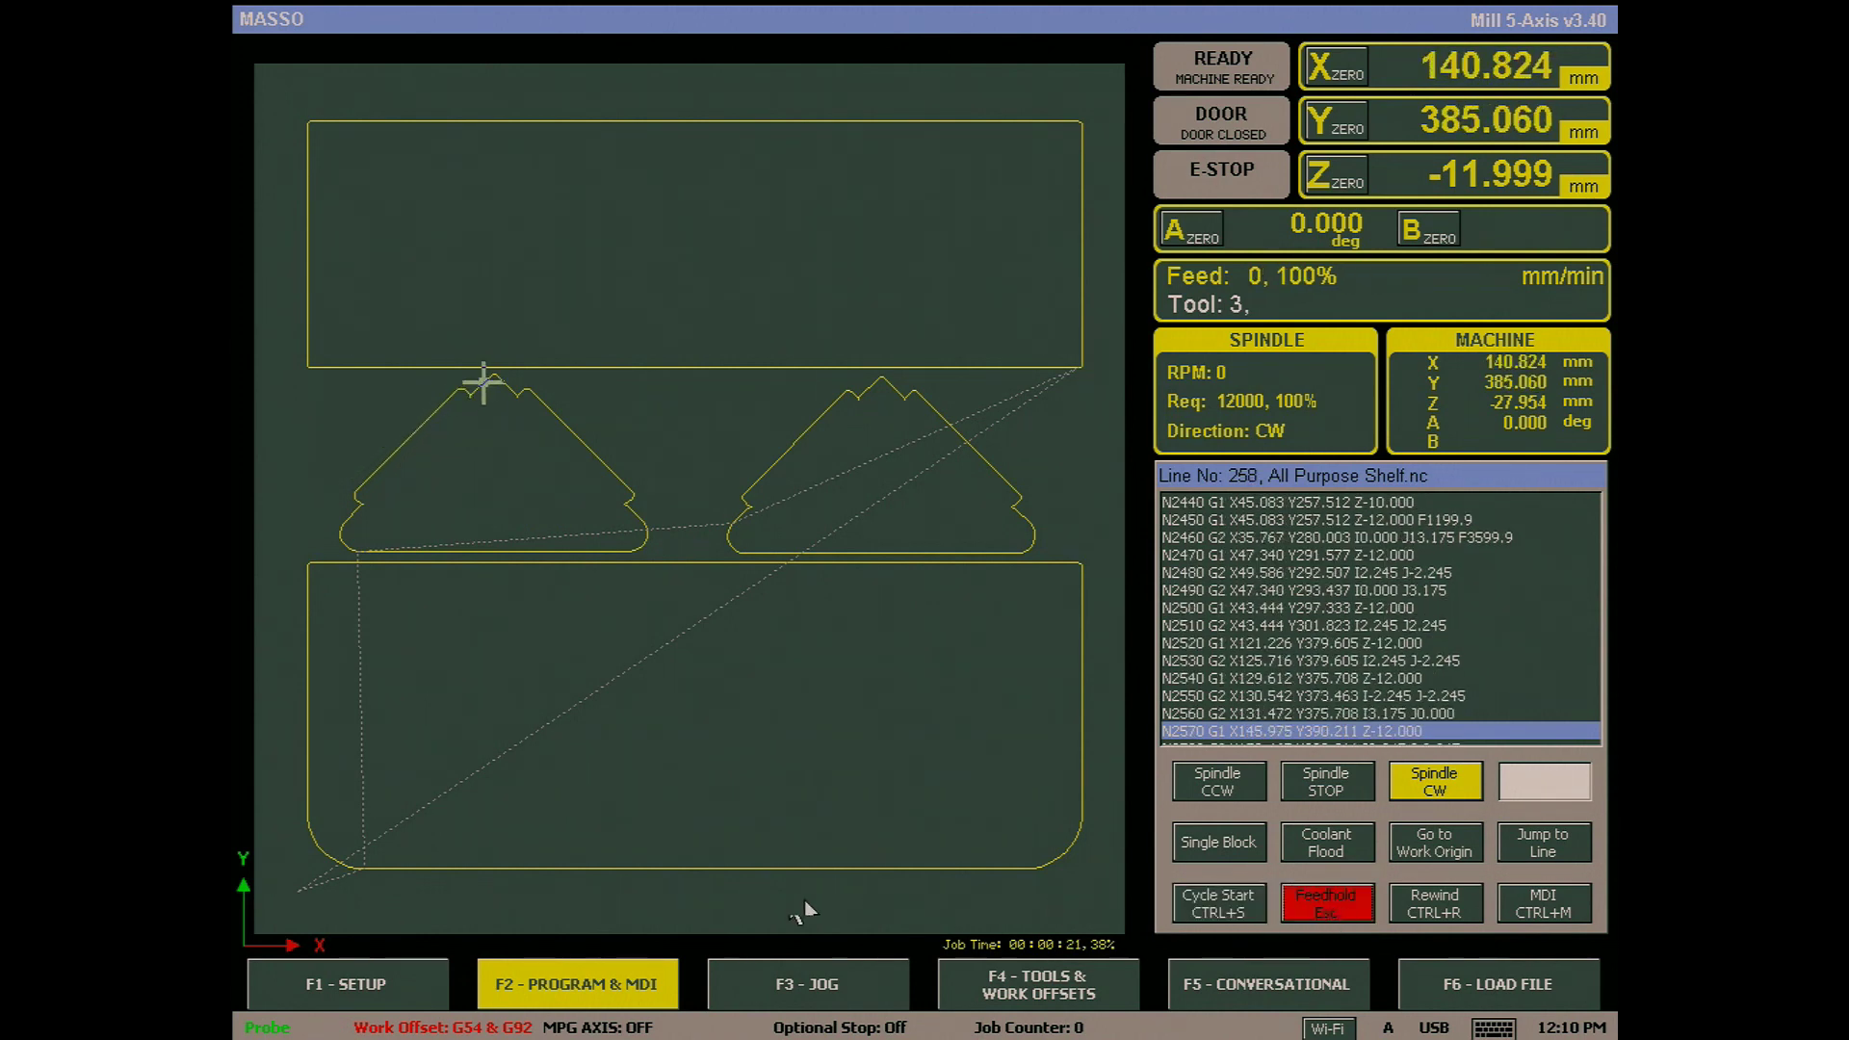
# - Tick Enable Cycle Start on door close in General Settings and save
pyautogui.click(385, 984)
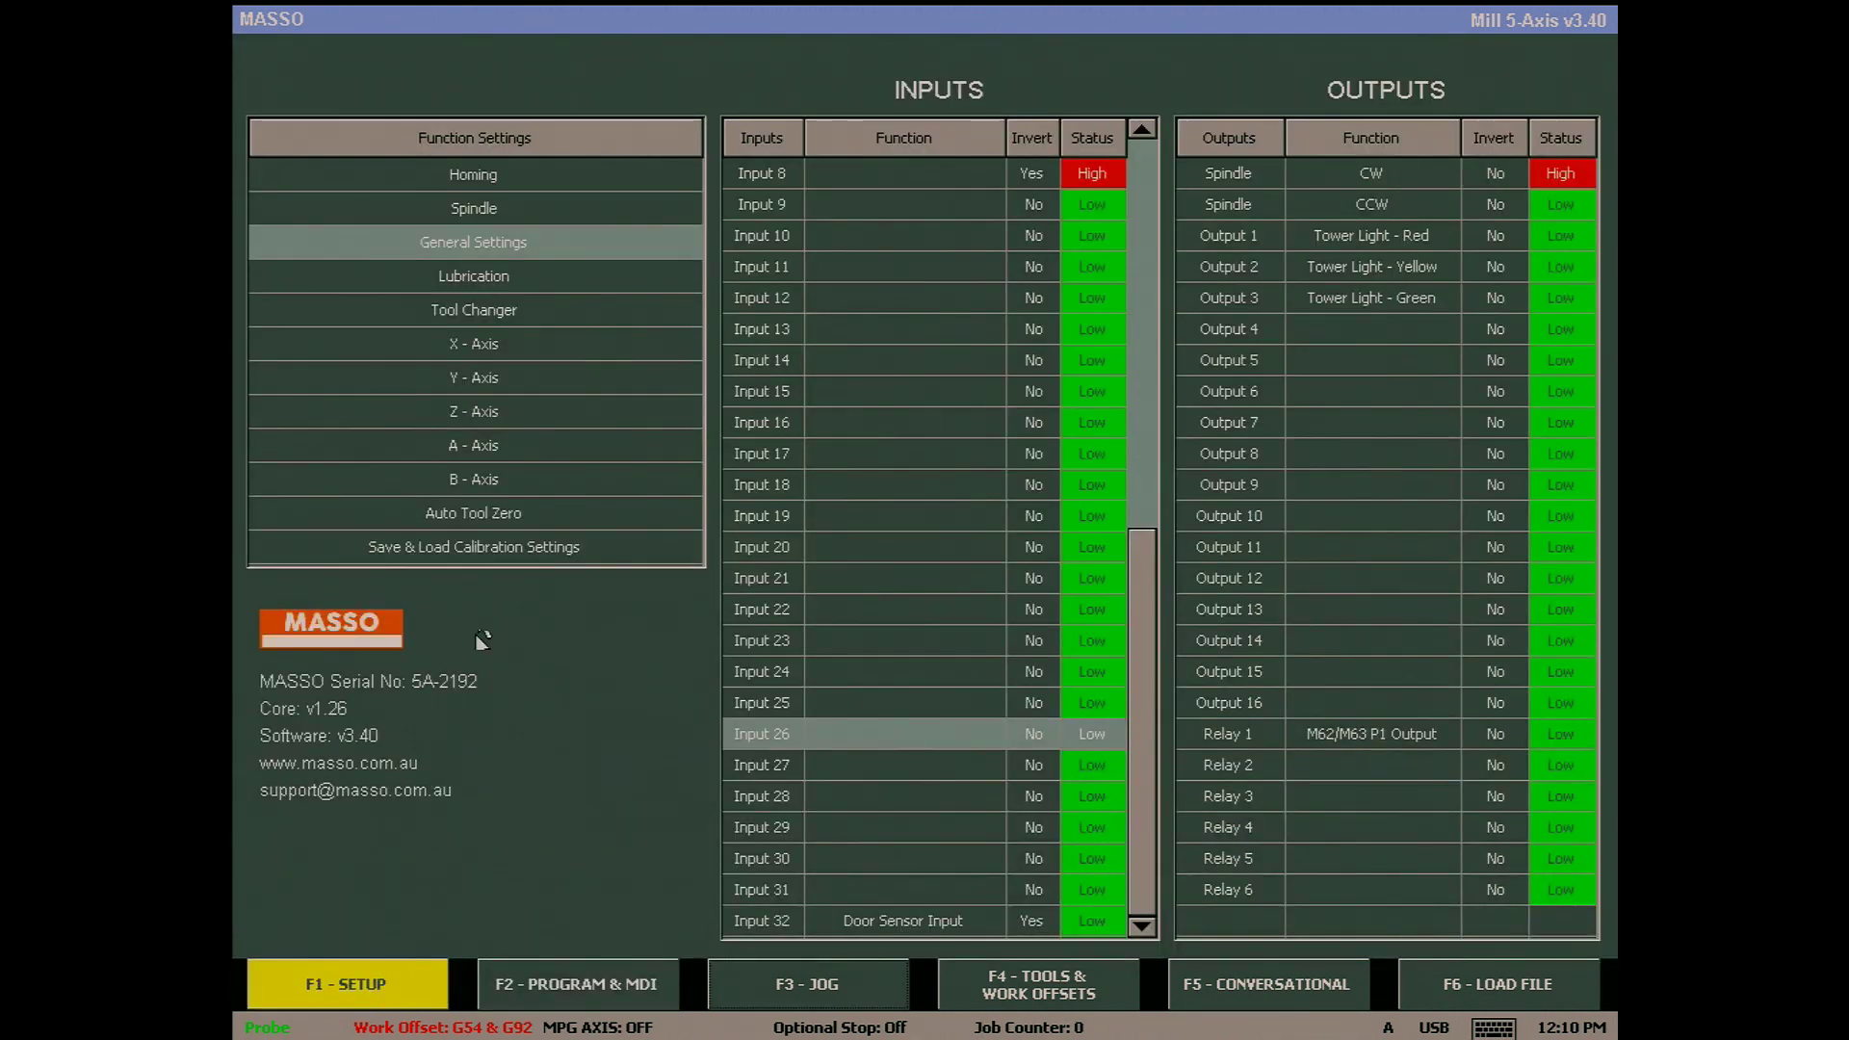
pyautogui.click(479, 244)
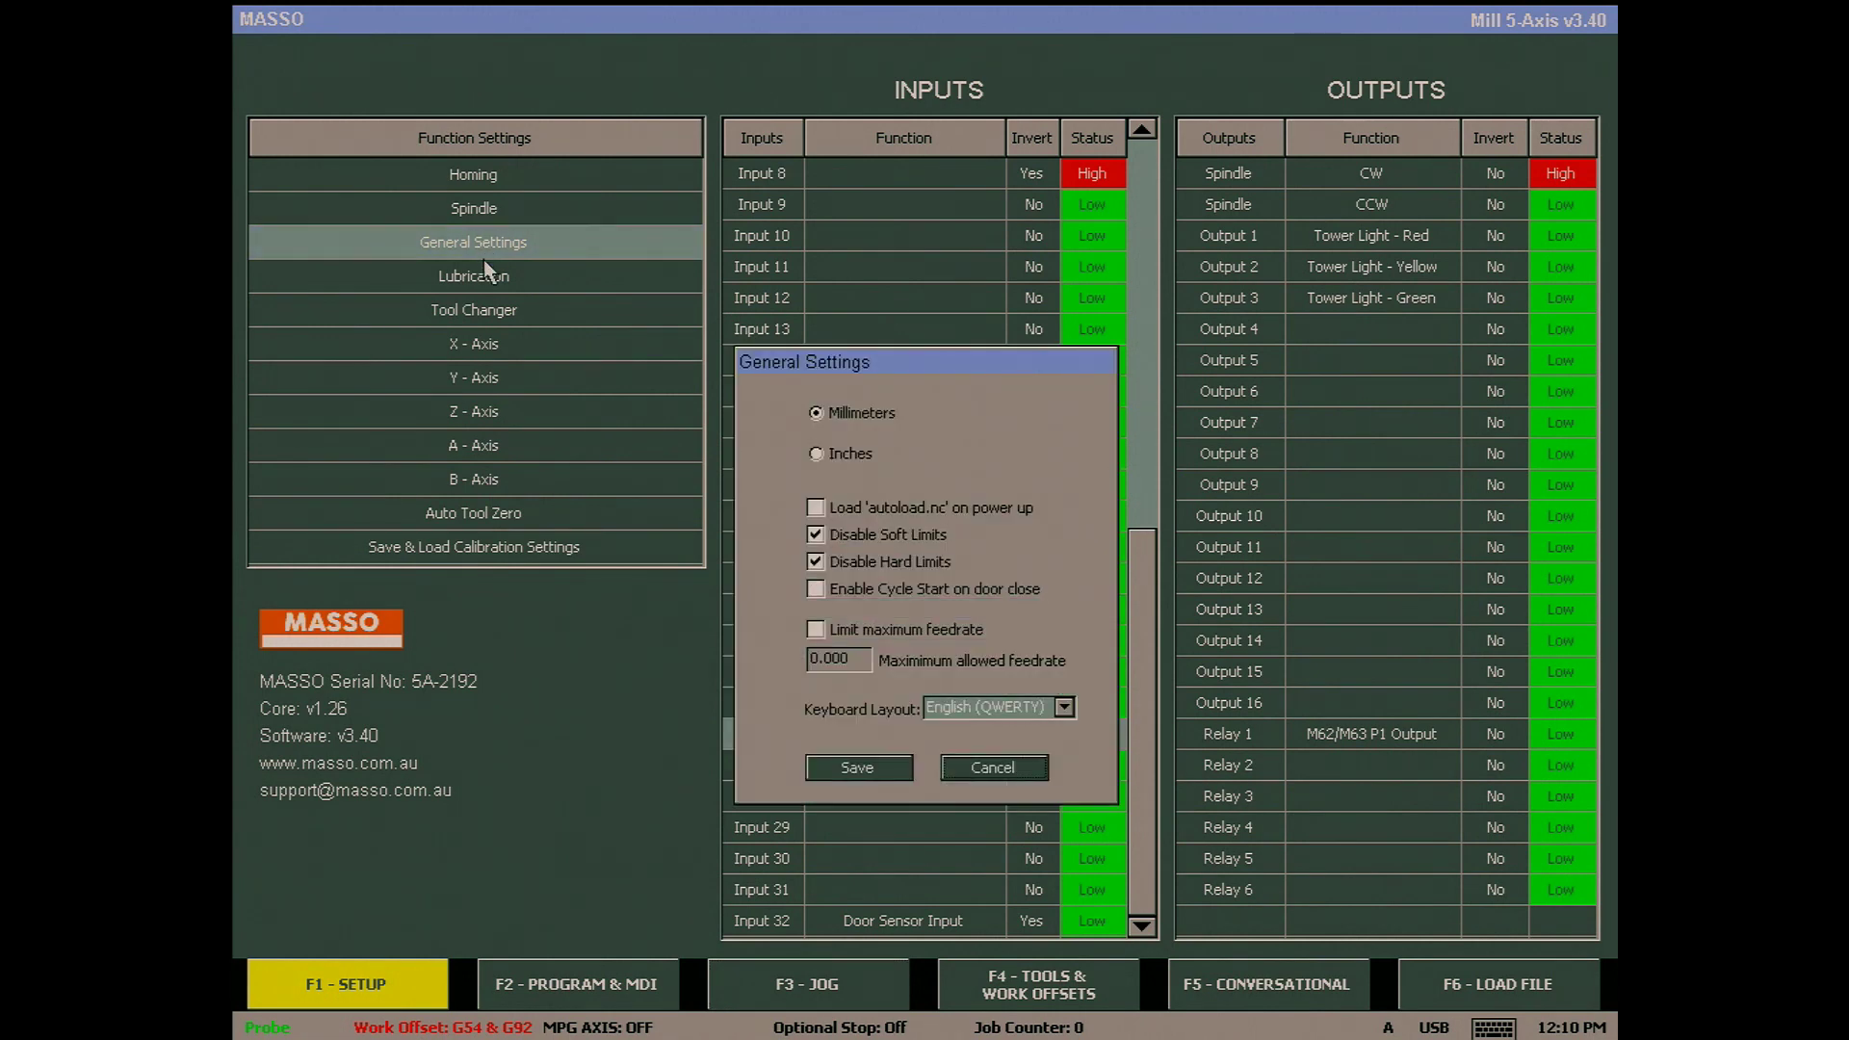
pyautogui.click(819, 592)
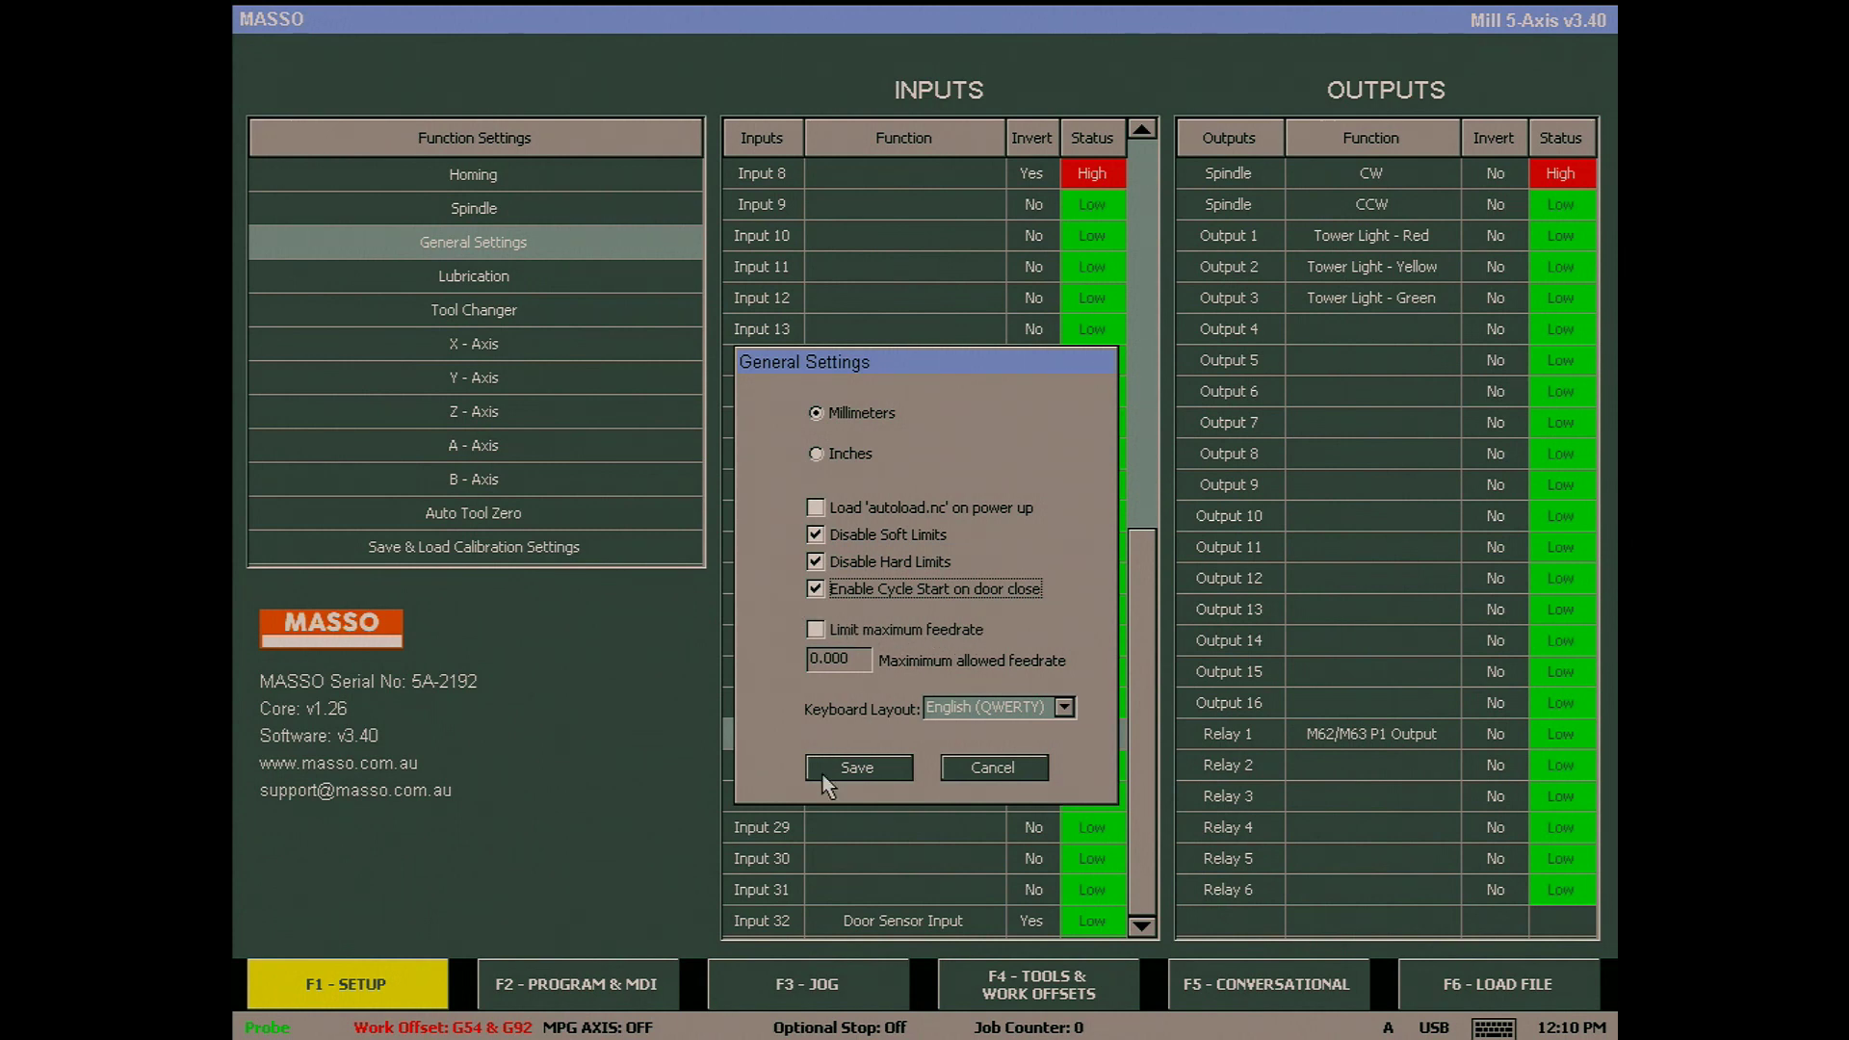
pyautogui.click(857, 770)
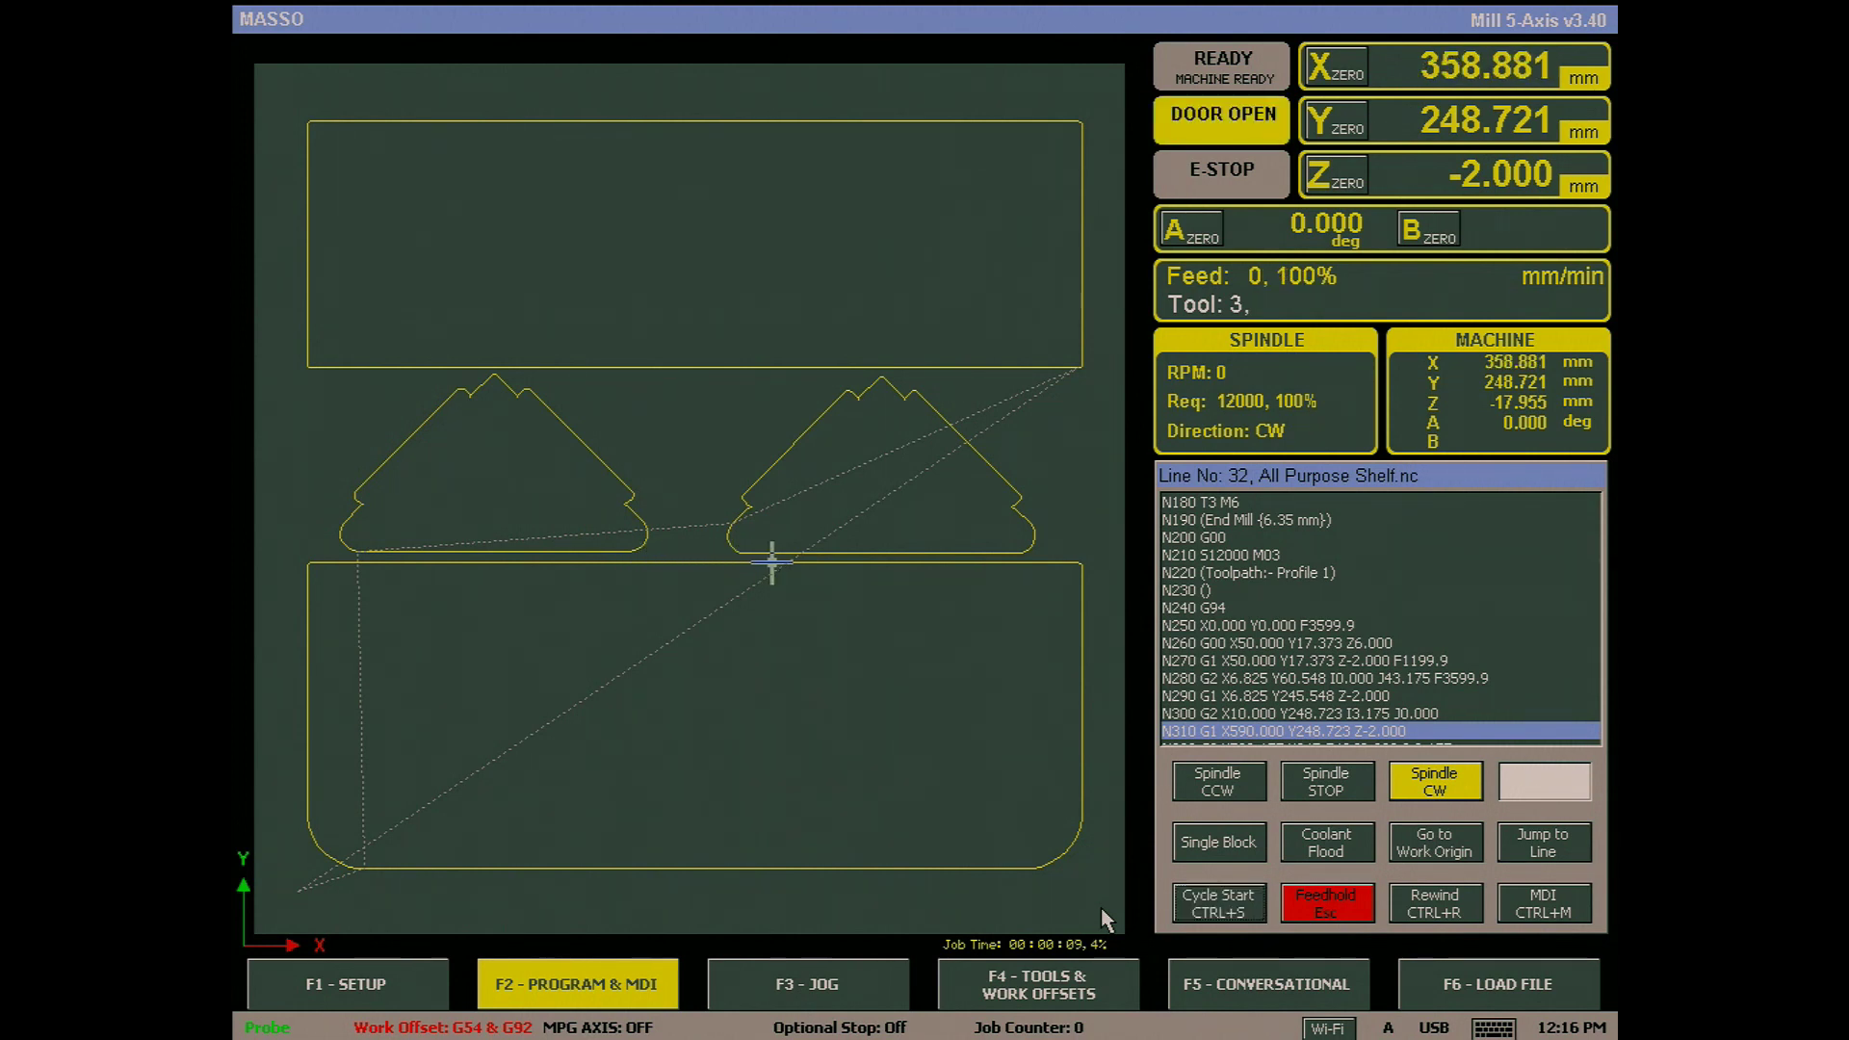
# - Restart the All Purpose Shelf job with Cycle Start (Ctrl+S) after closing the door
pyautogui.hotkey('ctrl', 's')
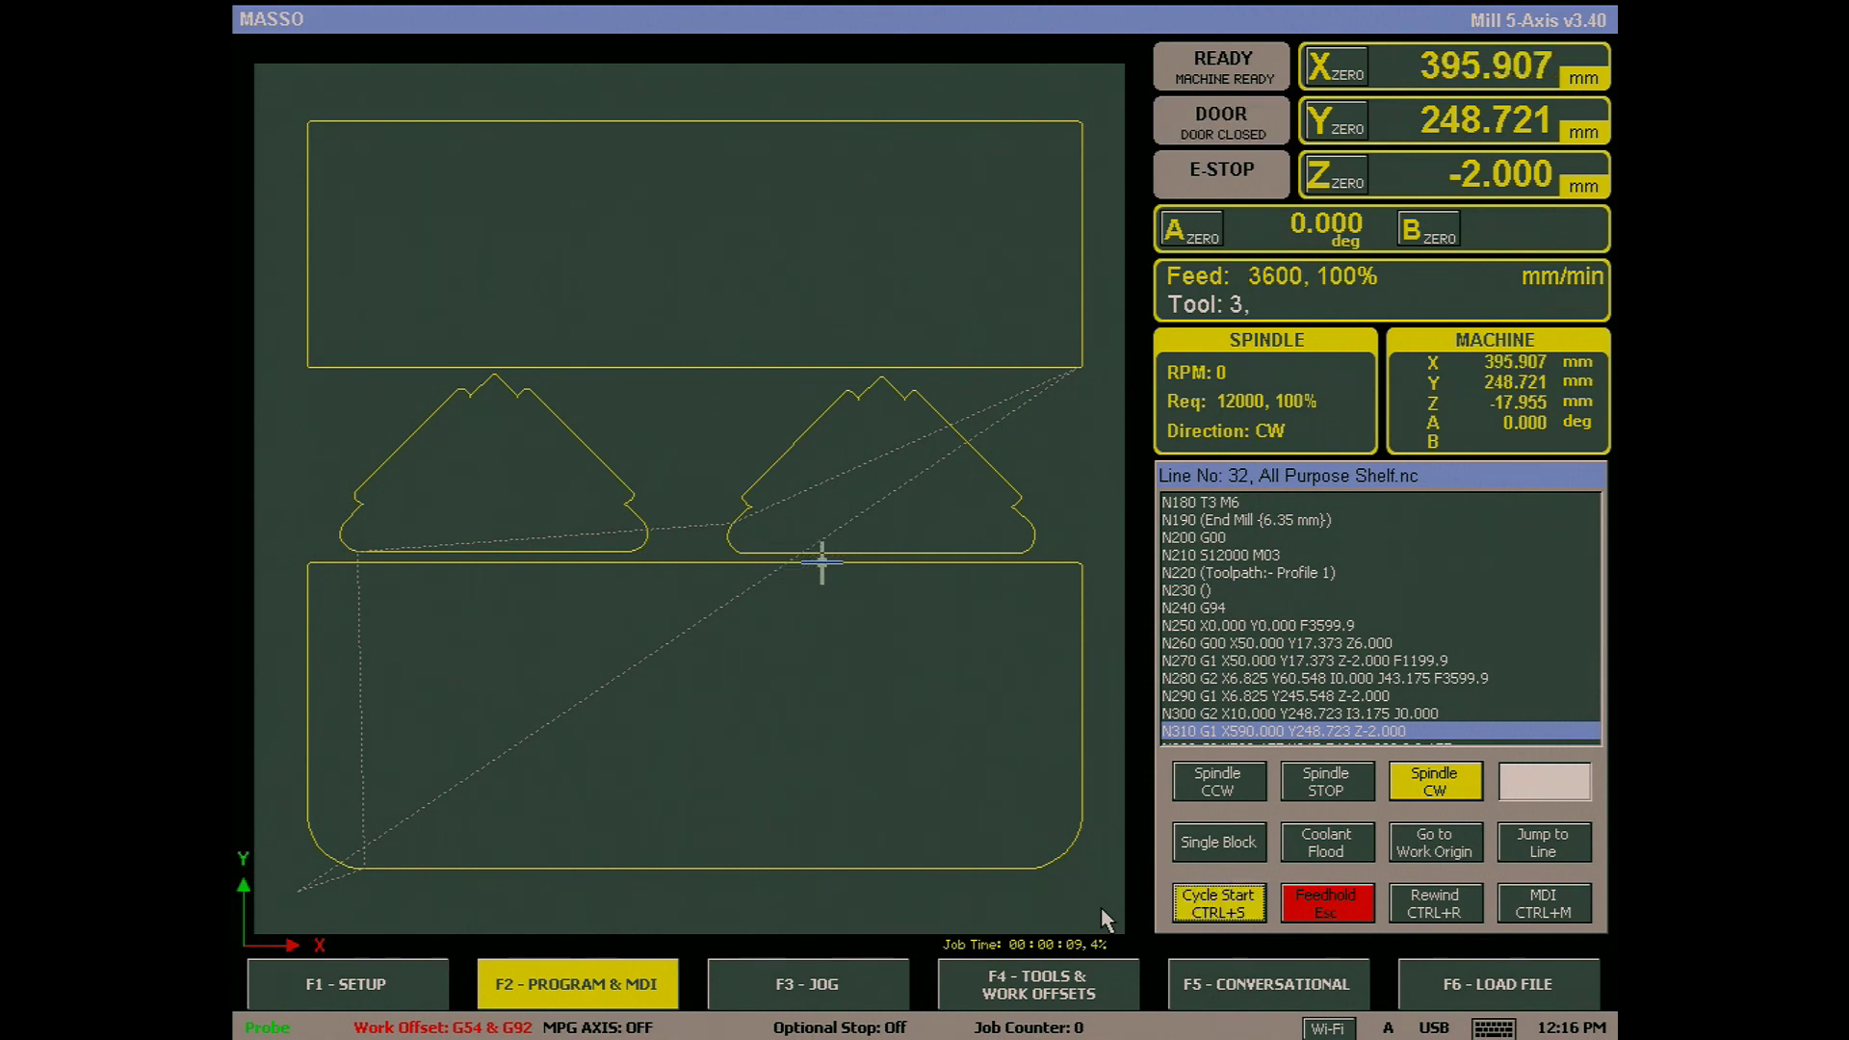